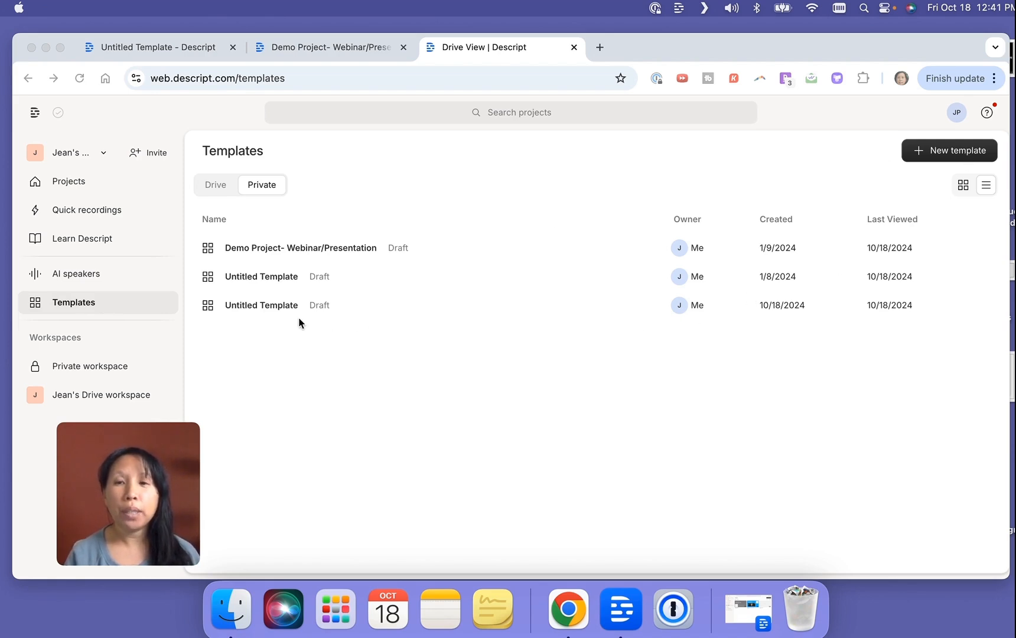
Open the Untitled Template draft, and switch to the Demo Project- Webinar/Presentation template to view its project files.
left_click(265, 310)
left_click(264, 310)
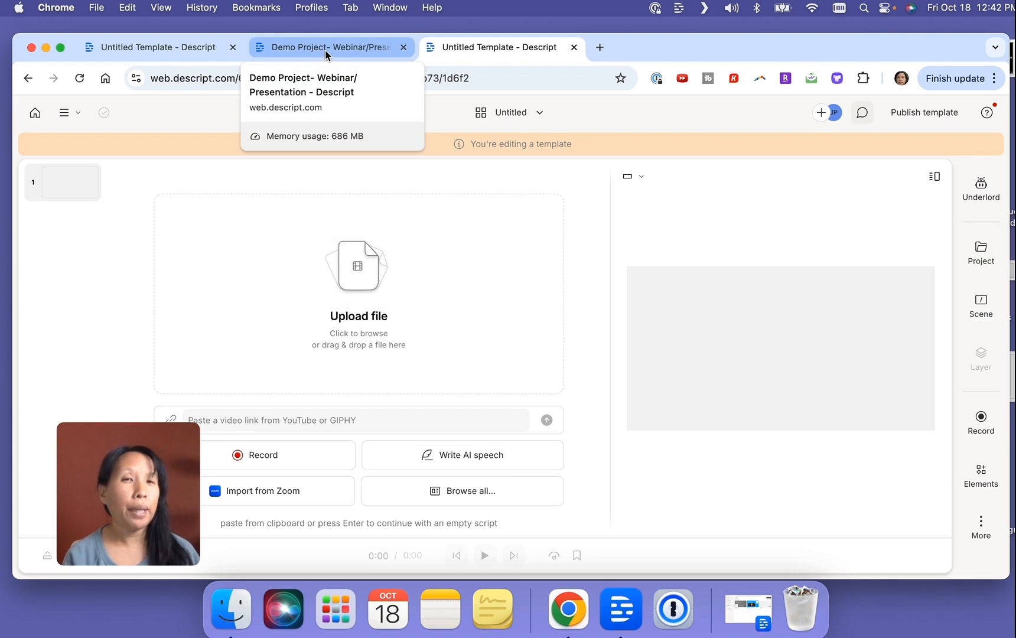
left_click(328, 48)
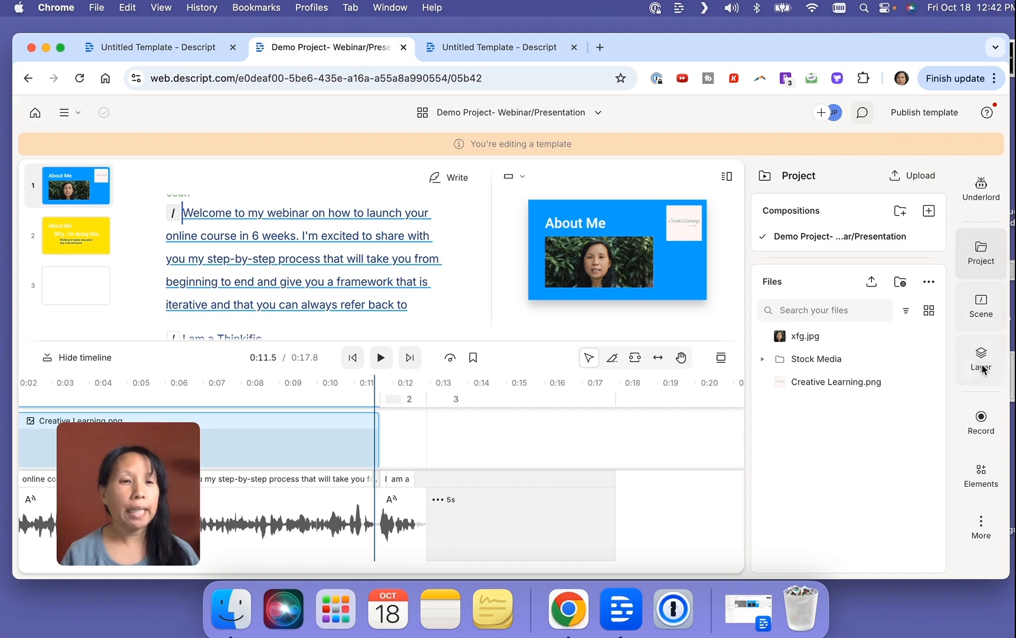
left_click(974, 249)
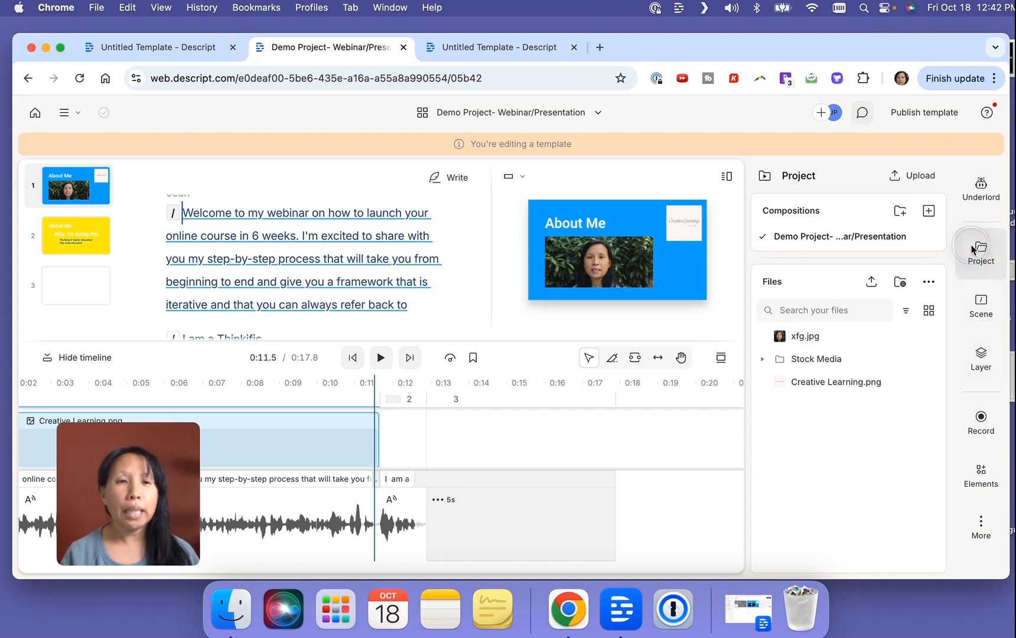
left_click(974, 250)
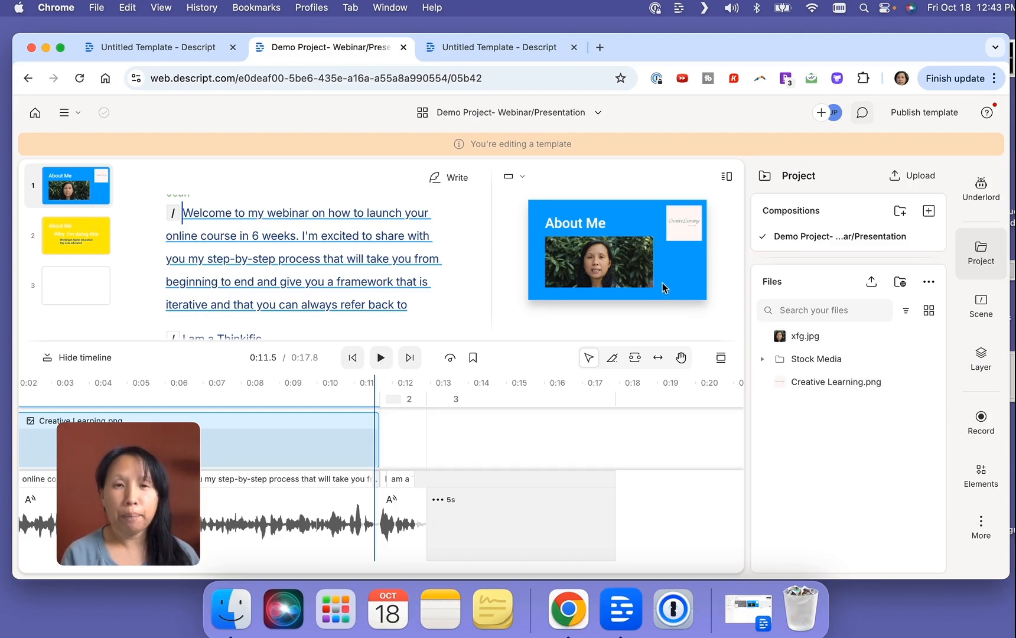
Inspect the photo on the About Me slide and the file chooser for uploading media to the project.
left_click(607, 265)
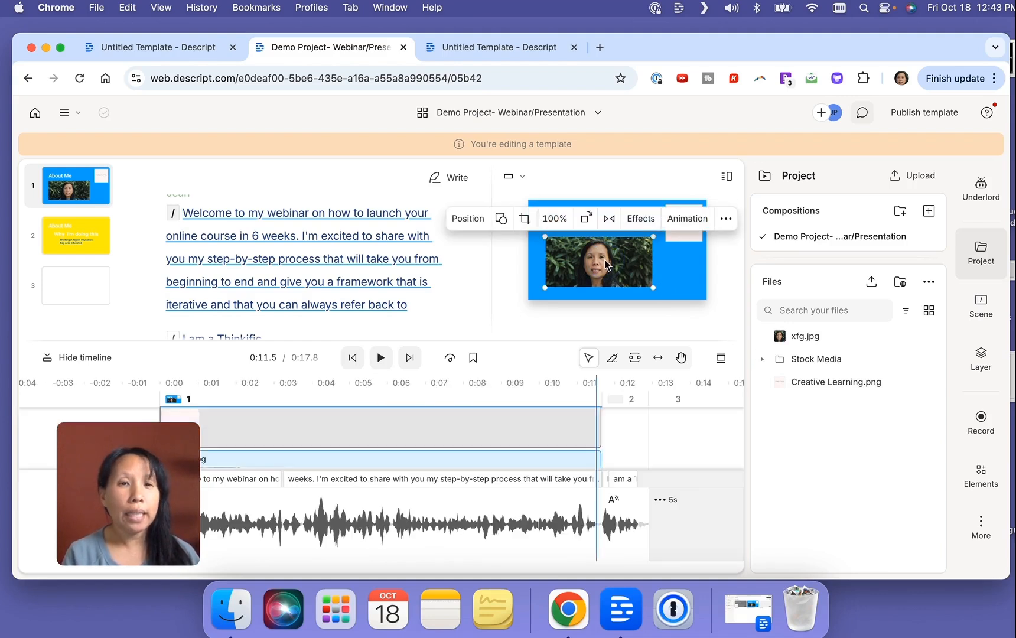
left_click(683, 277)
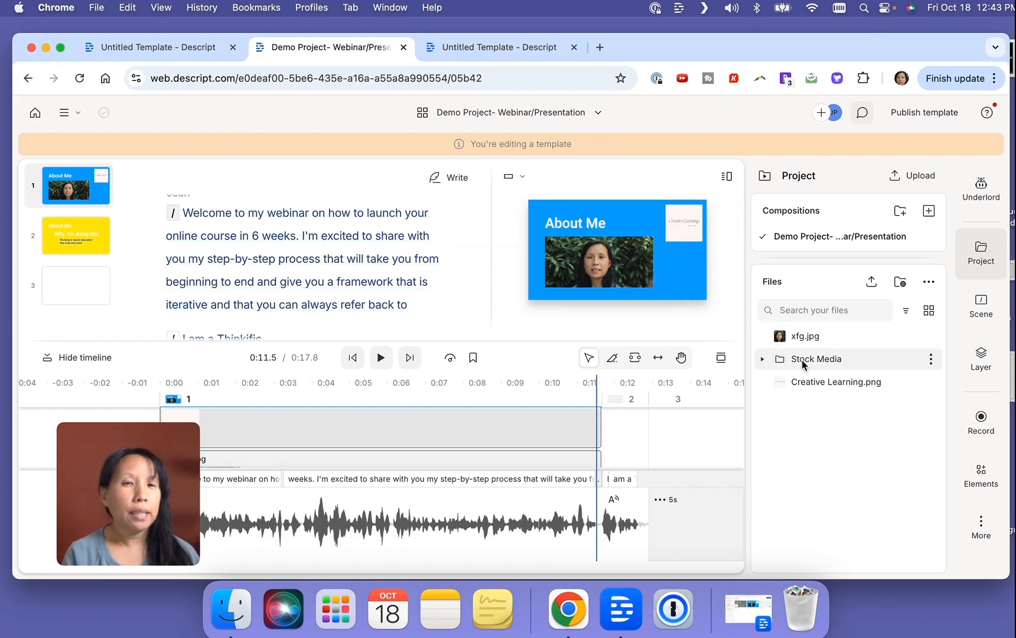
left_click(872, 286)
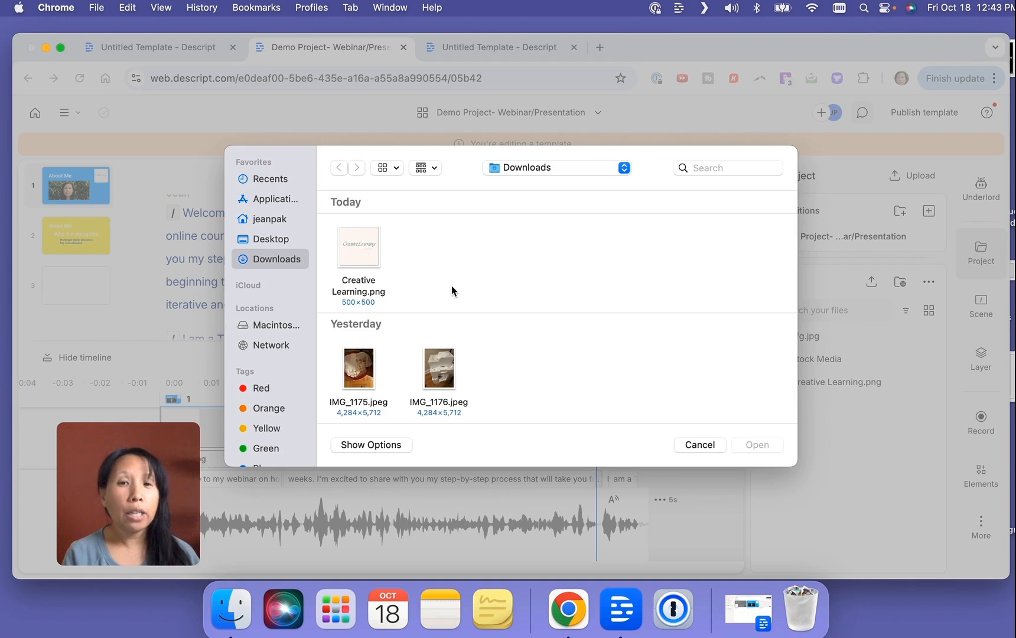
left_click(699, 446)
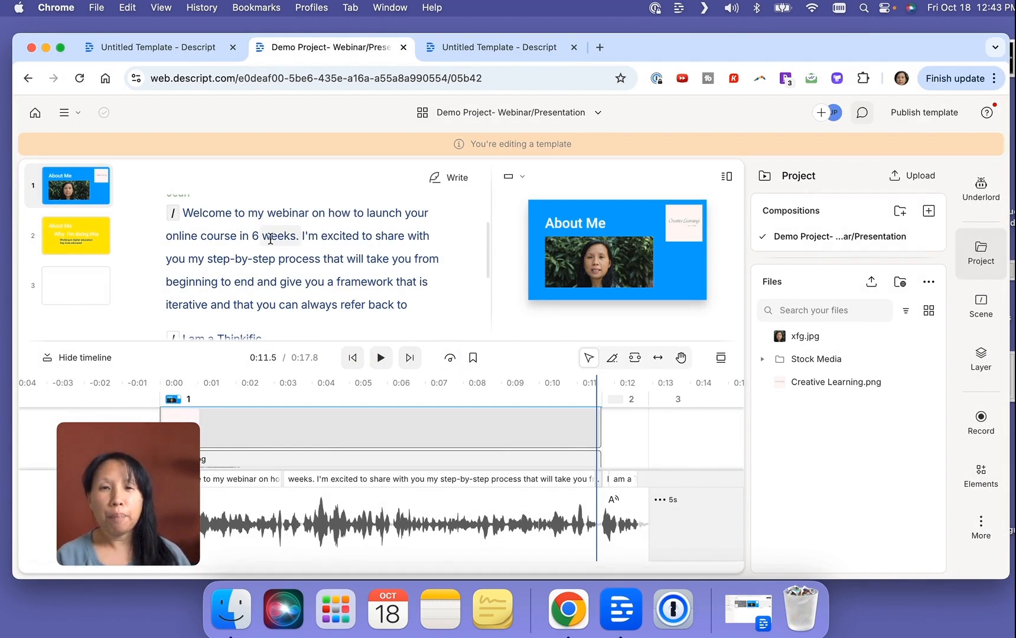
Look over the webinar script from its title onward and inspect the Creative Learning logo on the About Me slide.
scroll(270, 239, "up", 3)
scroll(227, 282, "down", 3)
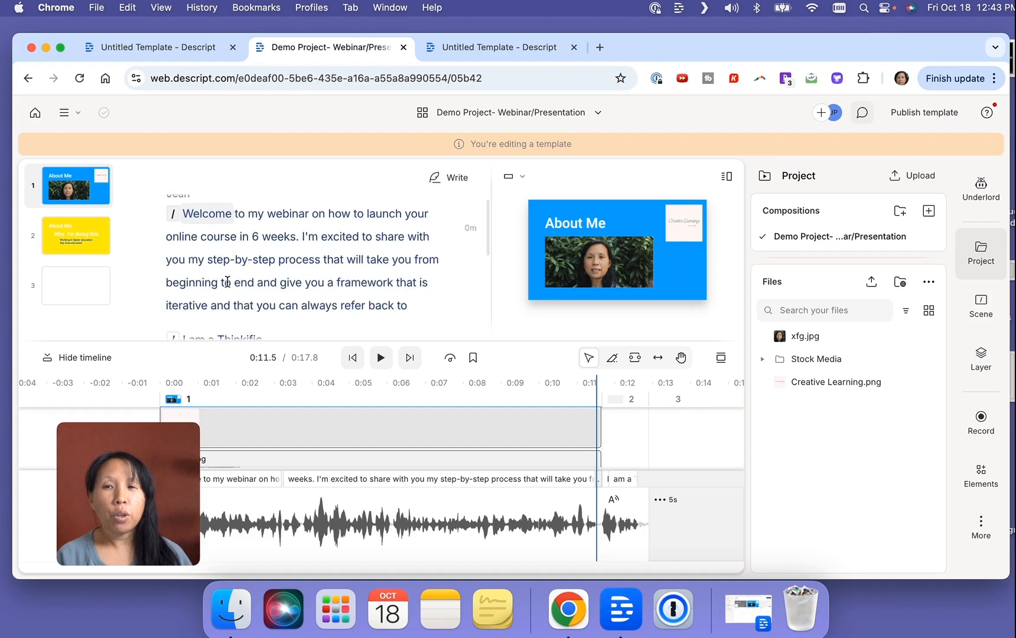
scroll(227, 282, "up", 5)
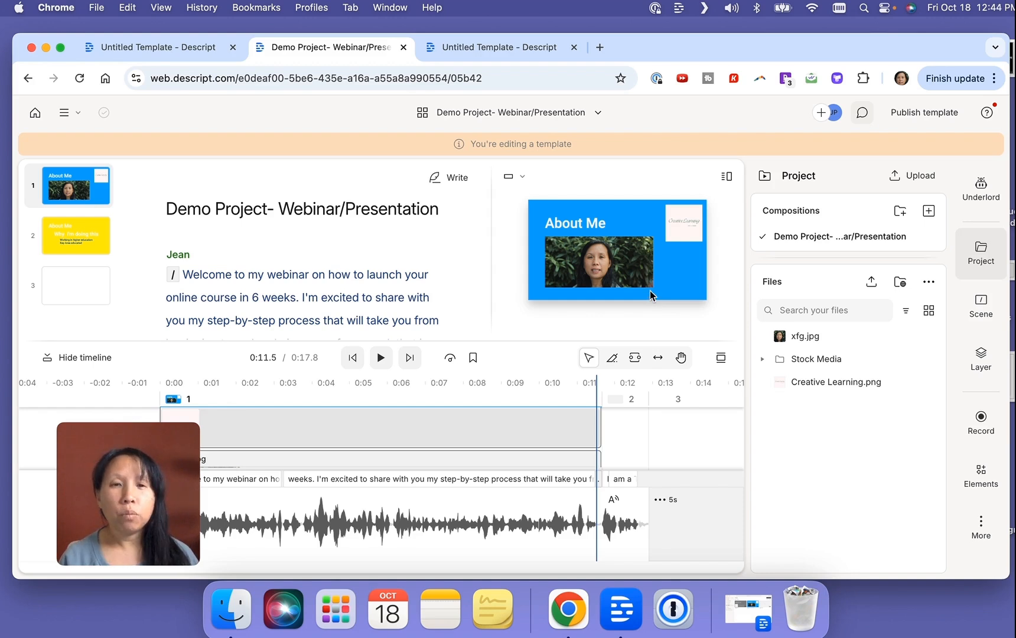
left_click(693, 222)
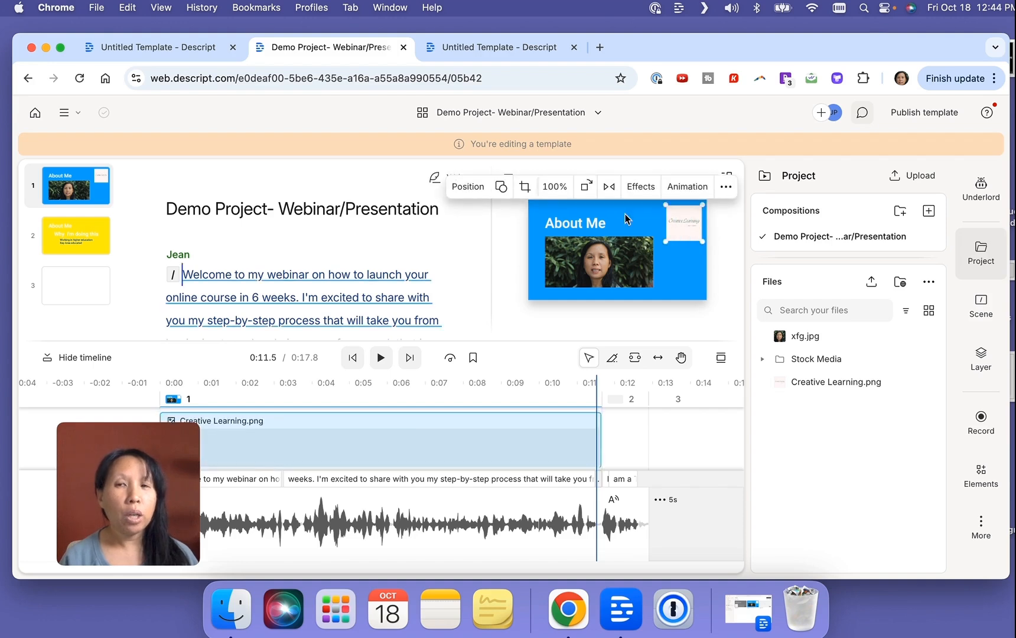
scroll(283, 303, "up", 1)
scroll(282, 303, "down", 5)
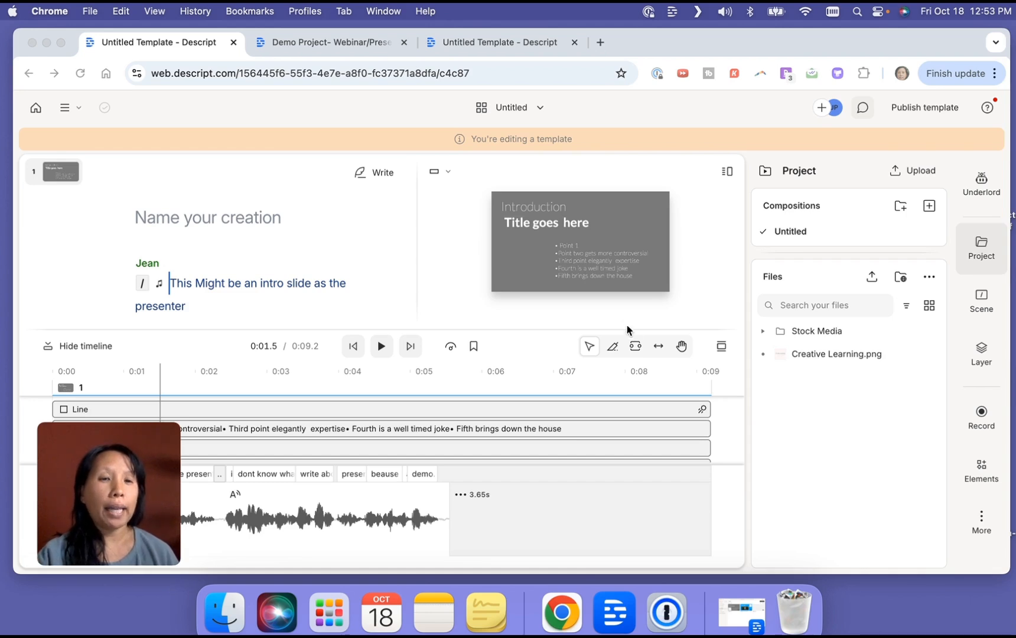
Add Creative Learning.png to the Introduction slide of the untitled template, shrink it to about half size and place it beside the bullet points.
left_click(799, 357)
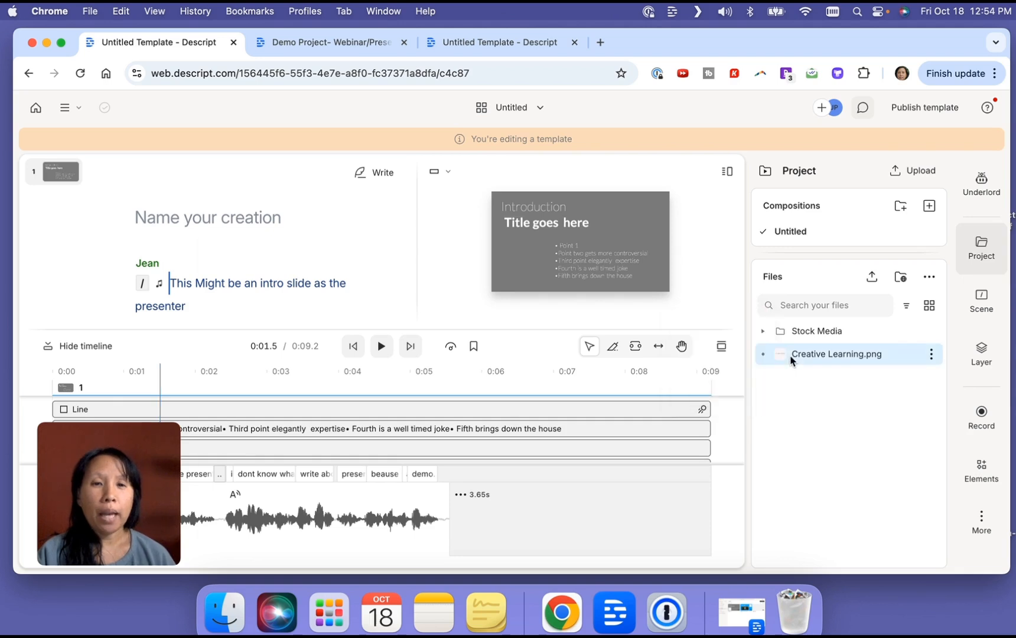
double_click(792, 358)
left_click(456, 555)
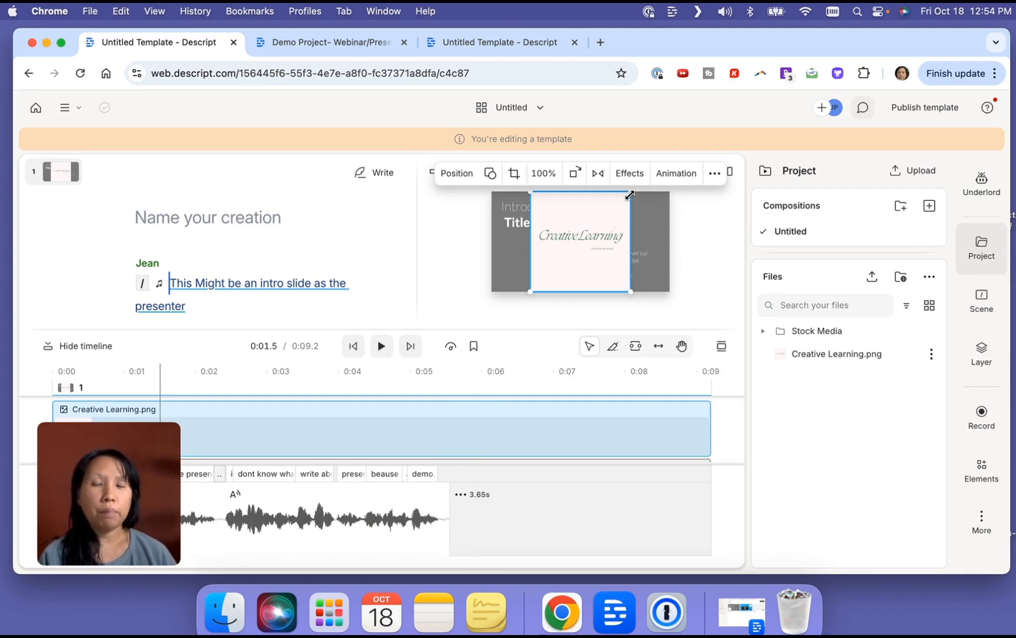
left_click_drag(630, 195, 577, 247)
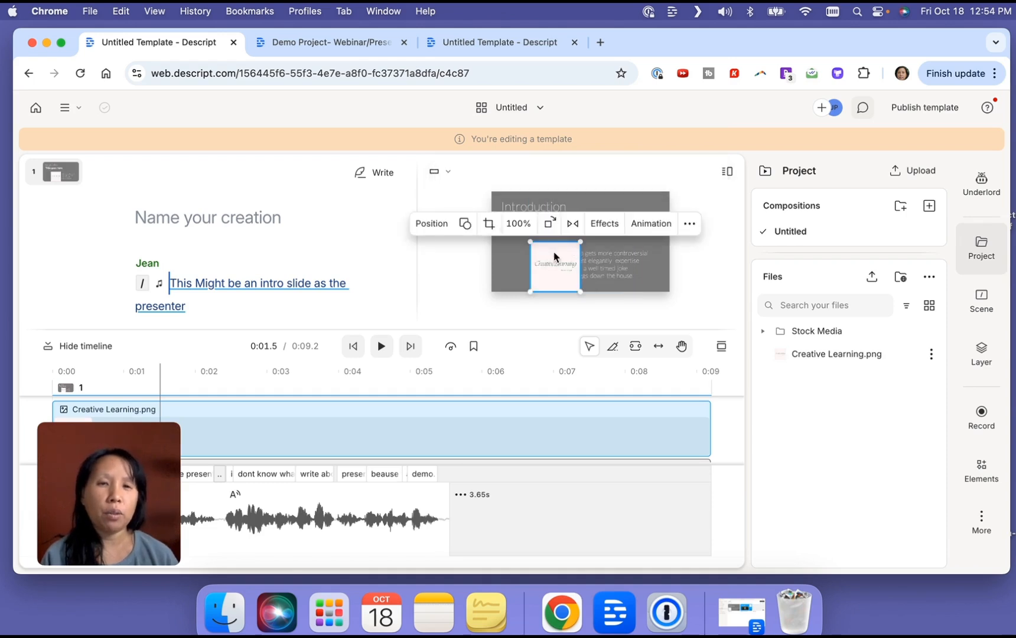
left_click_drag(549, 273, 513, 272)
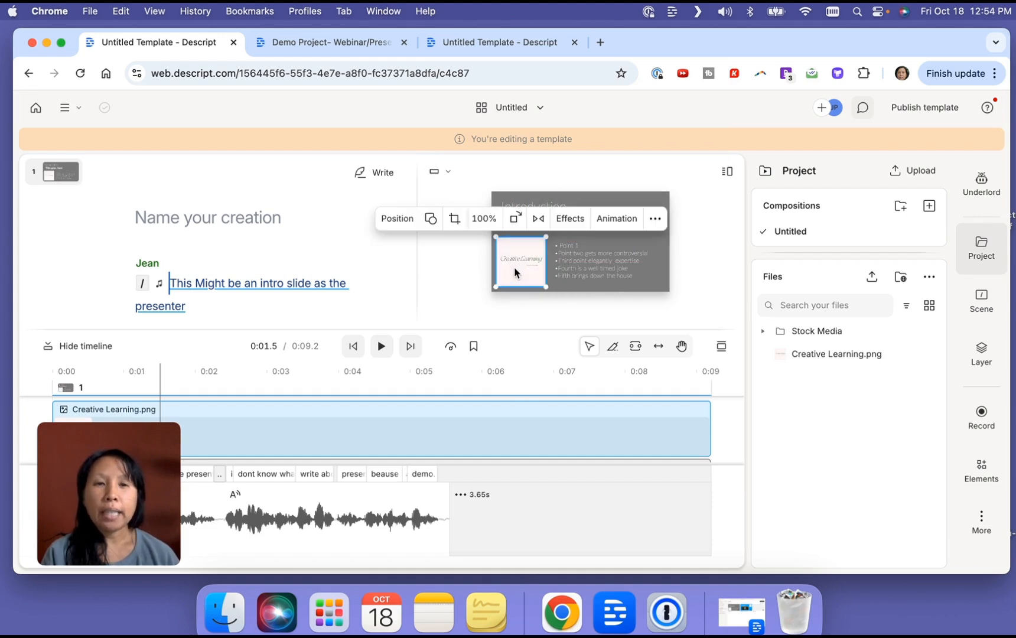
Extend the Creative Learning.png layer on the timeline so it ends at about 11.2 seconds.
scroll(513, 427, "right", 1)
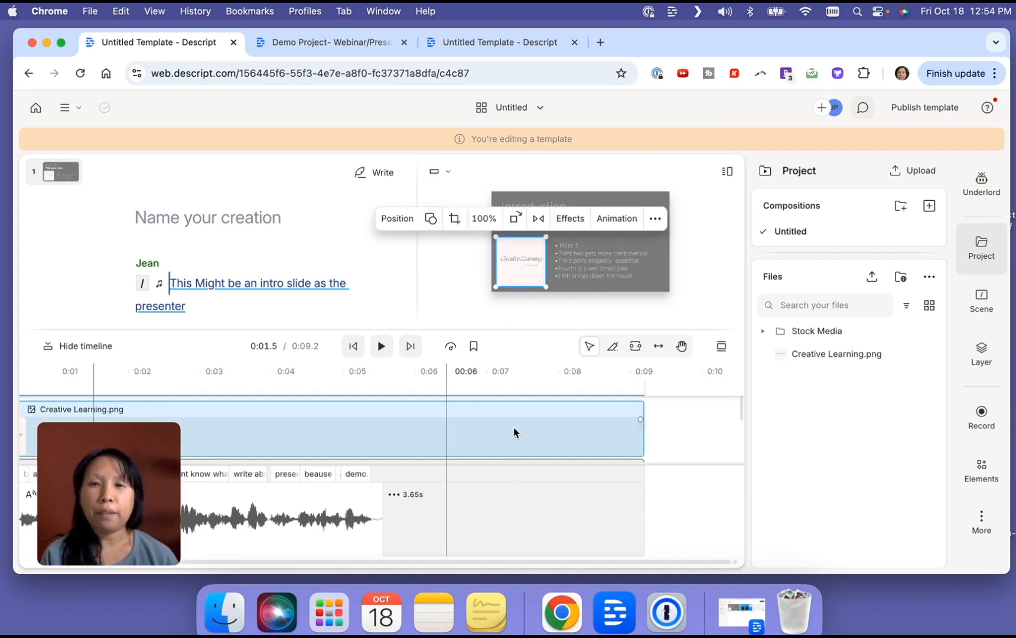
scroll(513, 427, "right", 5)
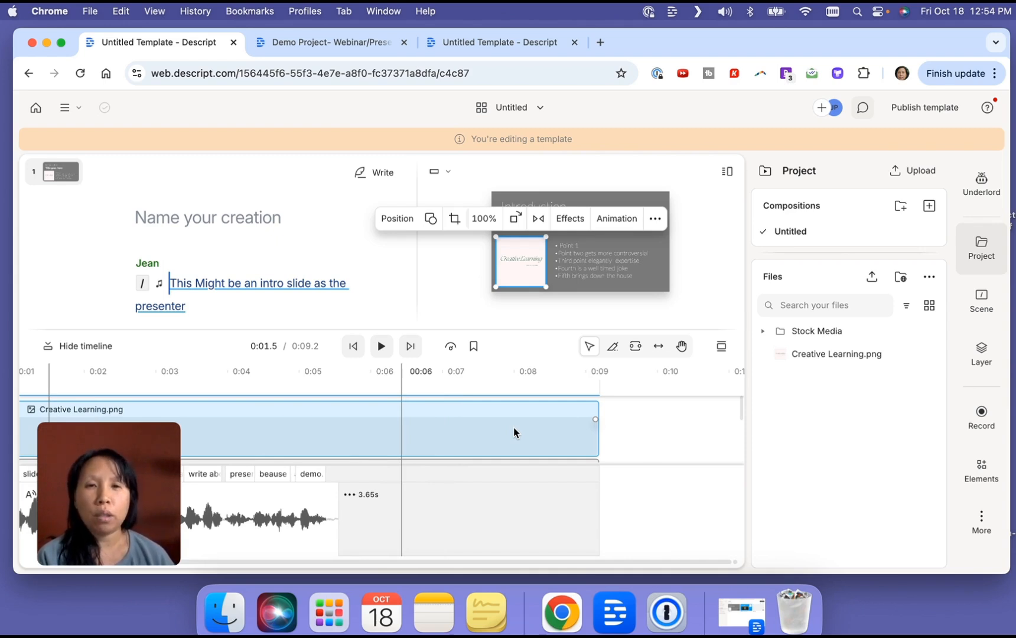
scroll(513, 427, "right", 1)
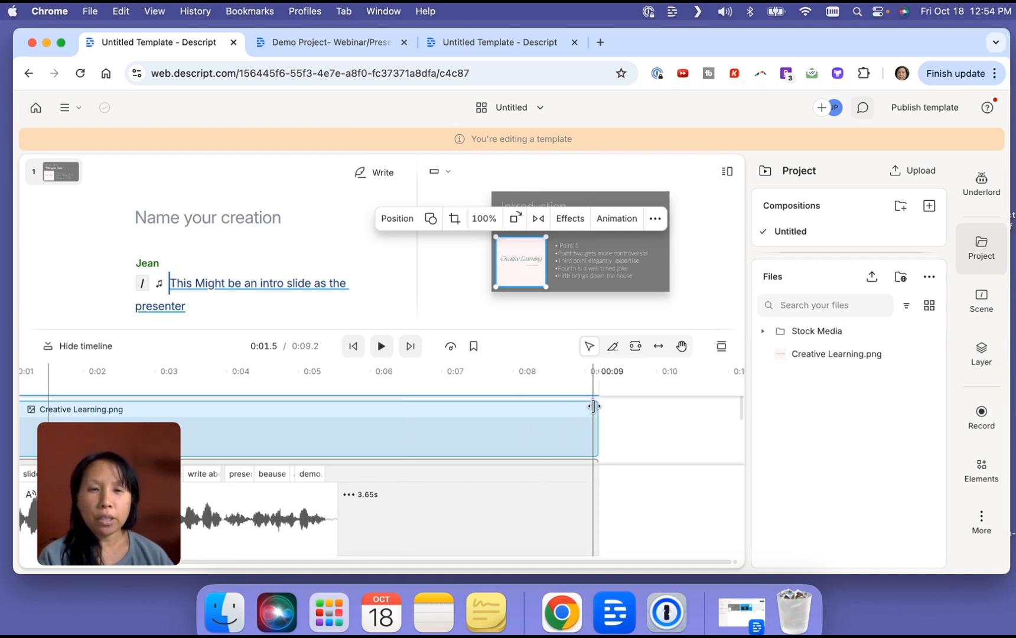
left_click_drag(593, 405, 743, 415)
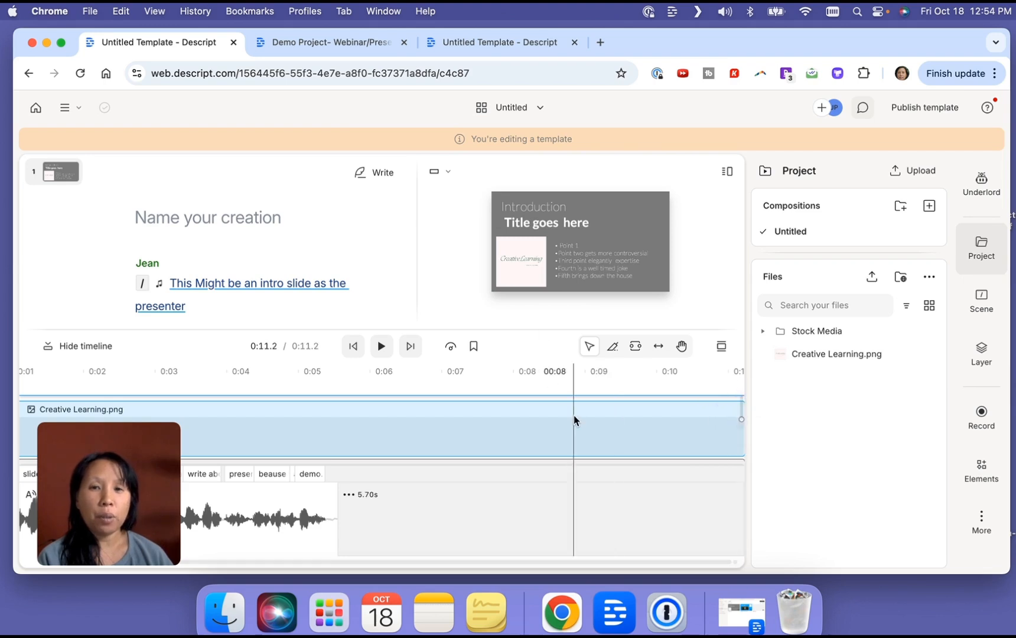
scroll(574, 417, "right", 2)
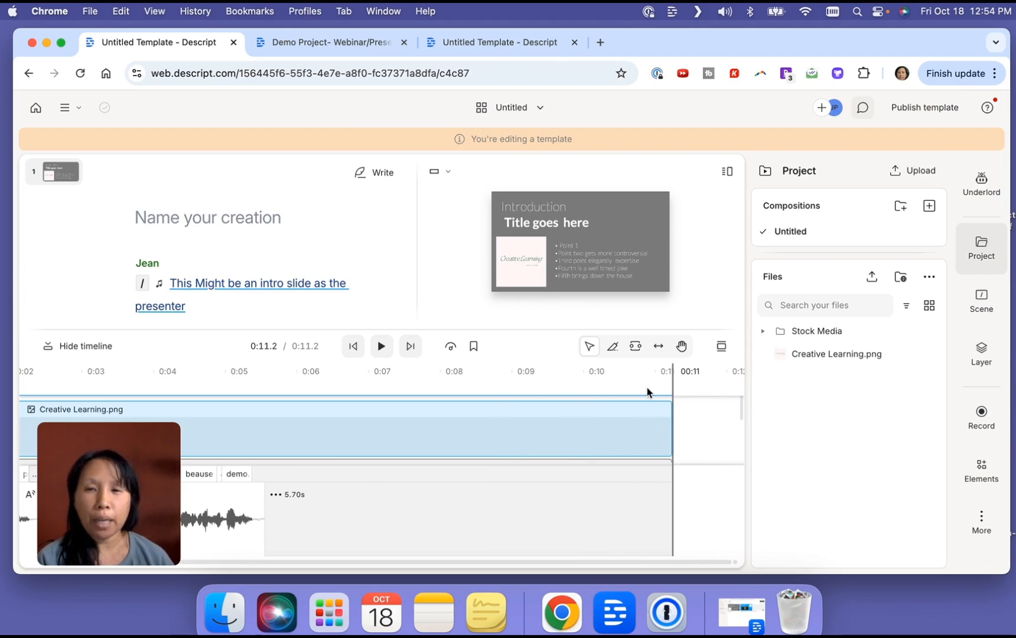
Move the playhead to the end of the script text "this is a demo." to compare it with the logo layer's length.
scroll(249, 263, "down", 3)
left_click(302, 270)
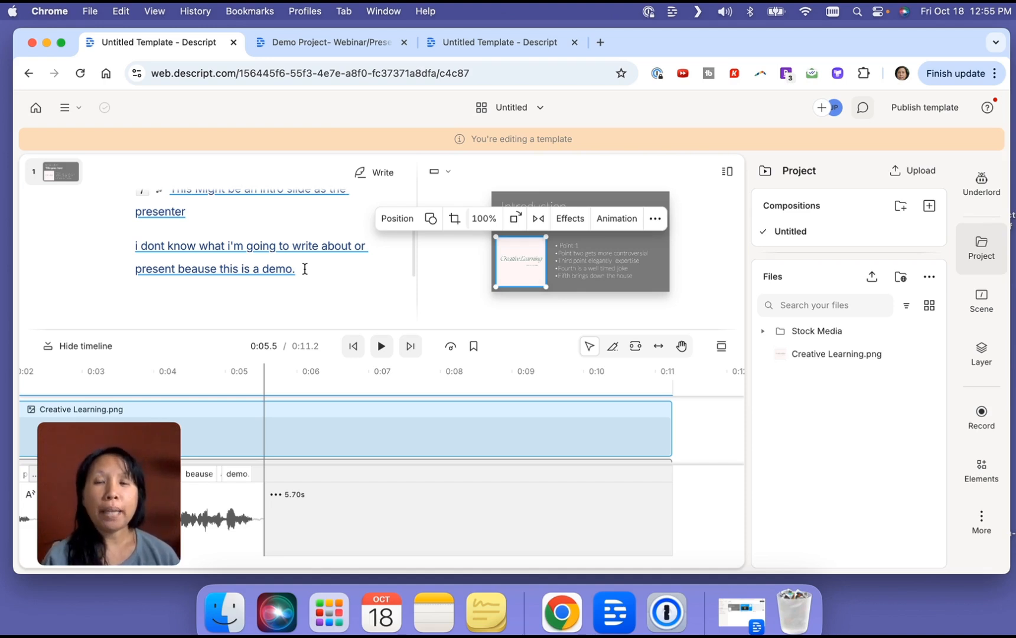
left_click(637, 315)
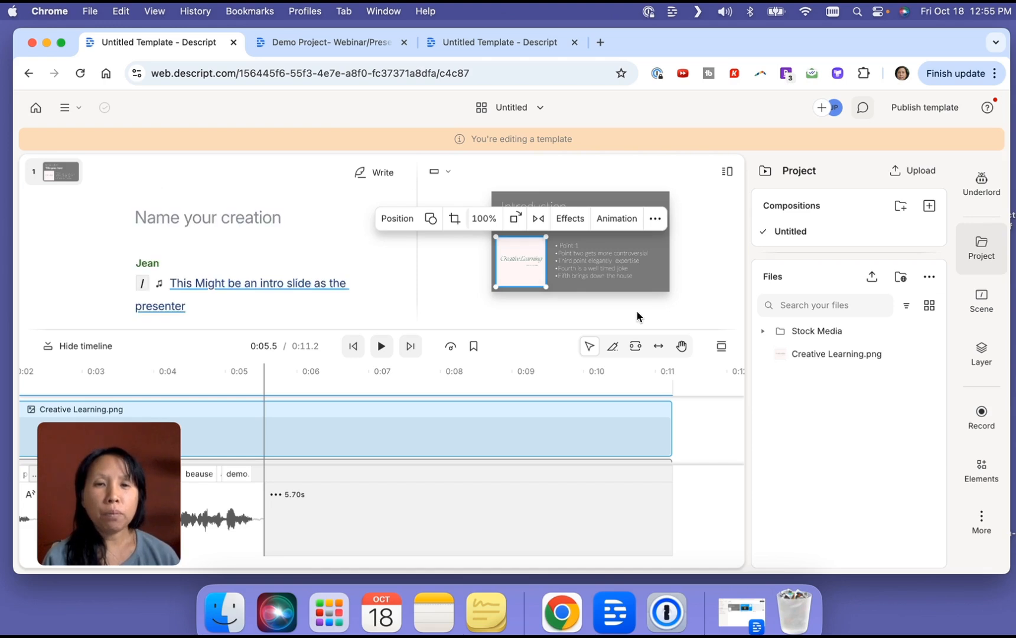
left_click(517, 255)
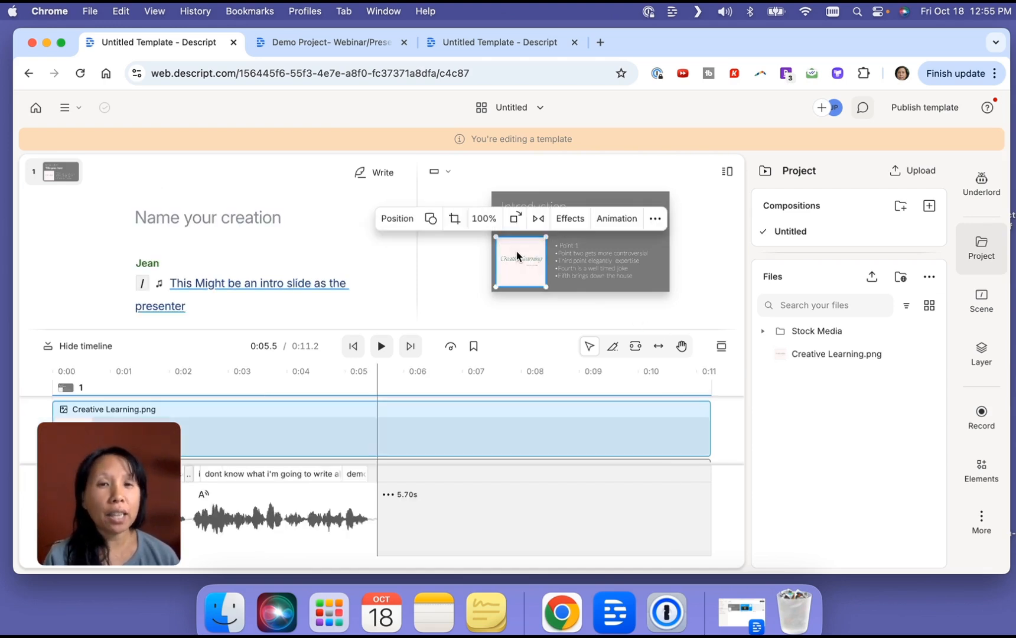
left_click(650, 196)
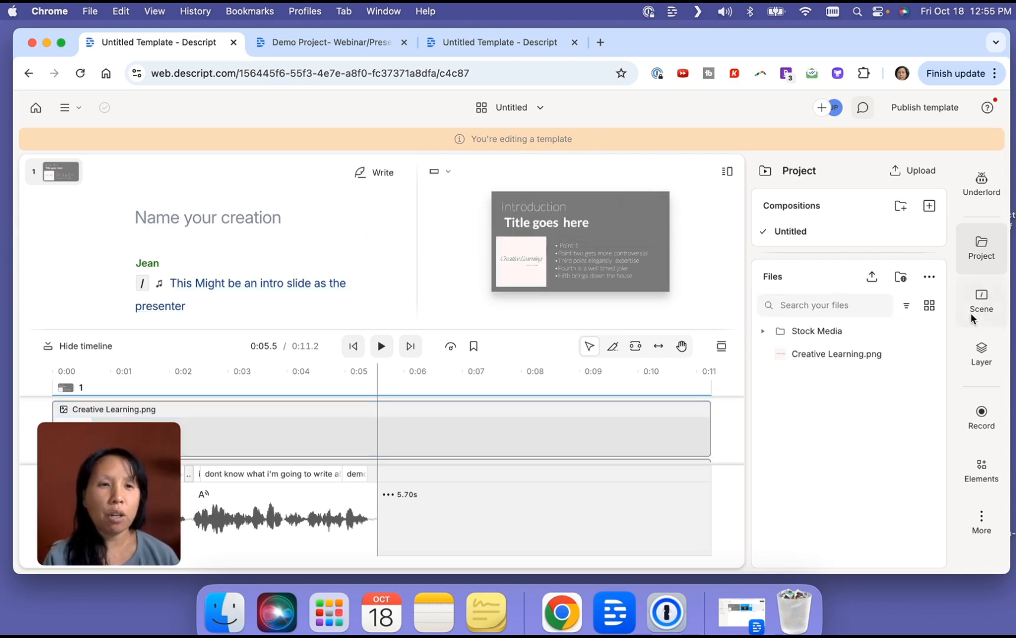
Set the scene's background colour to the light blue preset 00aaff.
left_click(981, 298)
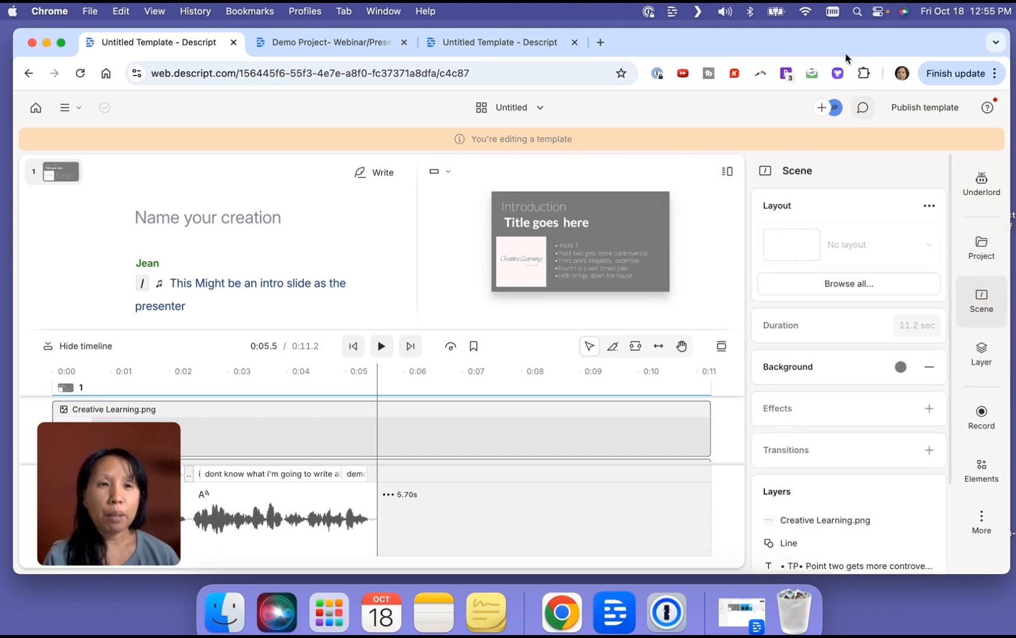
left_click_drag(857, 43, 815, 42)
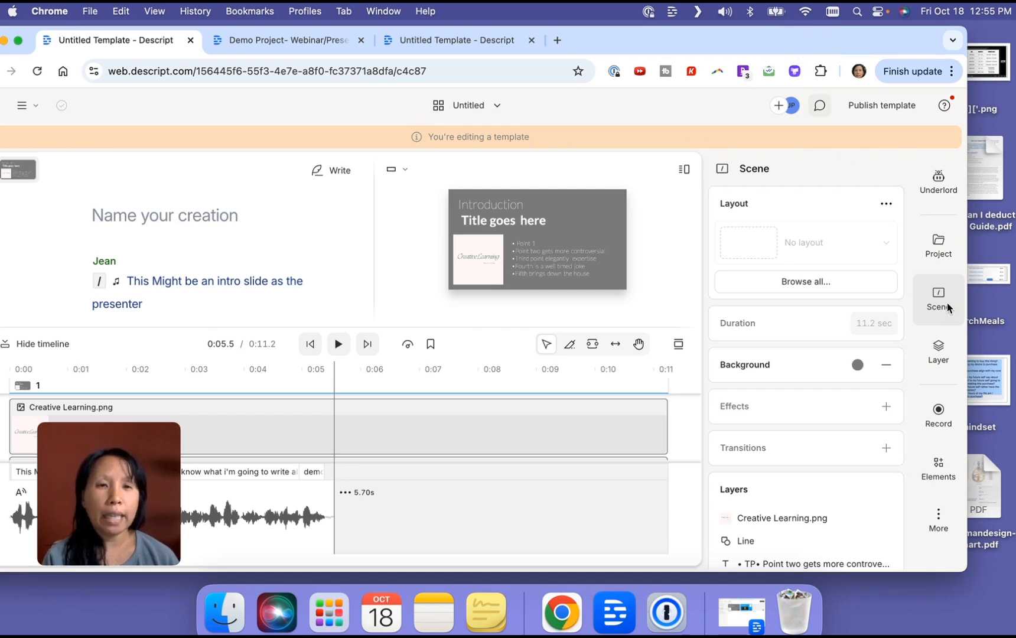
left_click(857, 364)
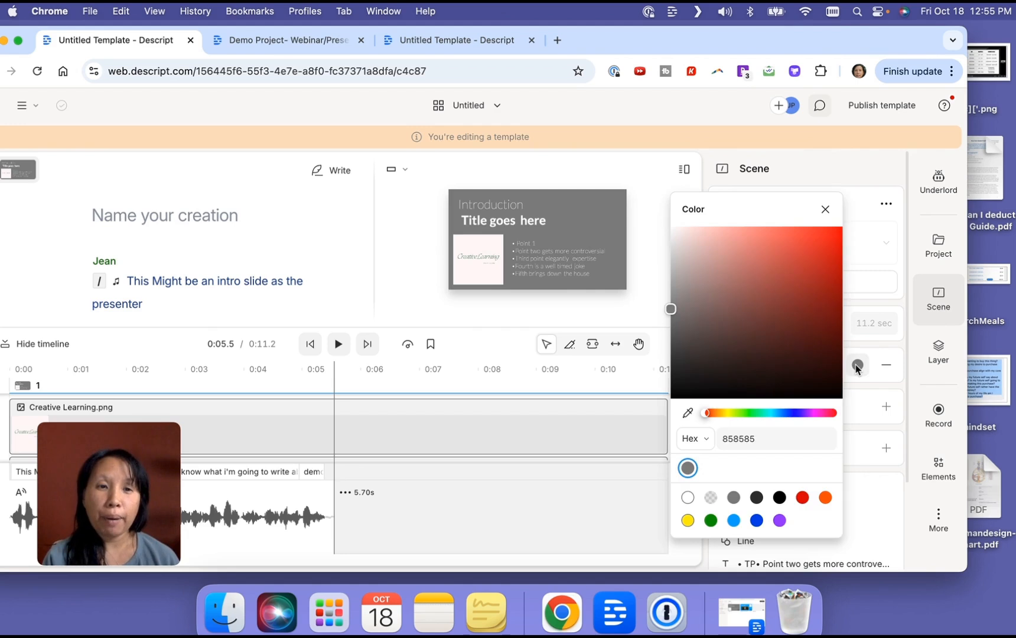
double_click(775, 440)
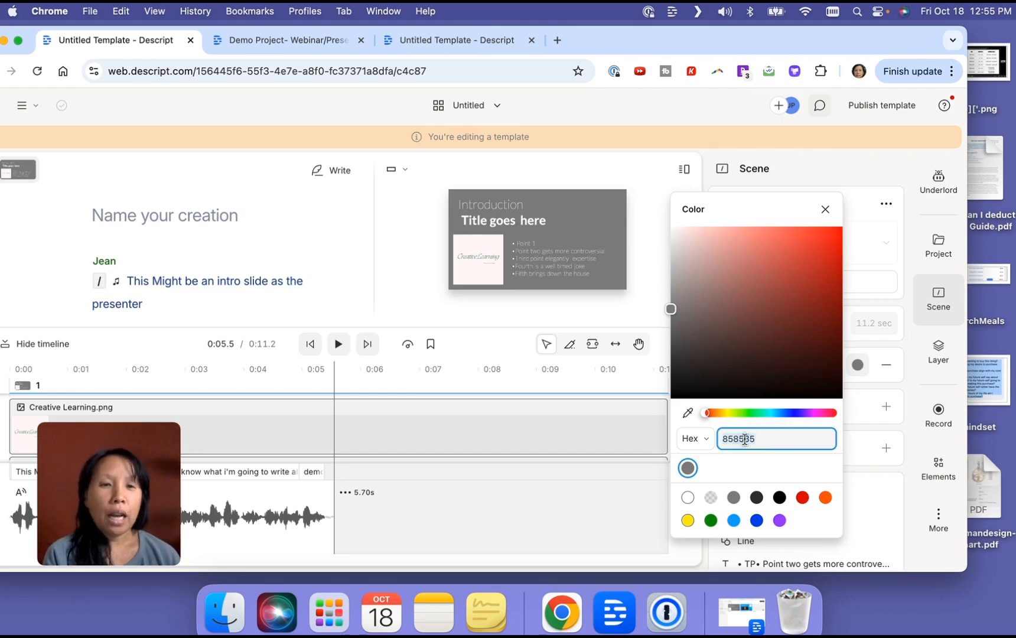
left_click(702, 441)
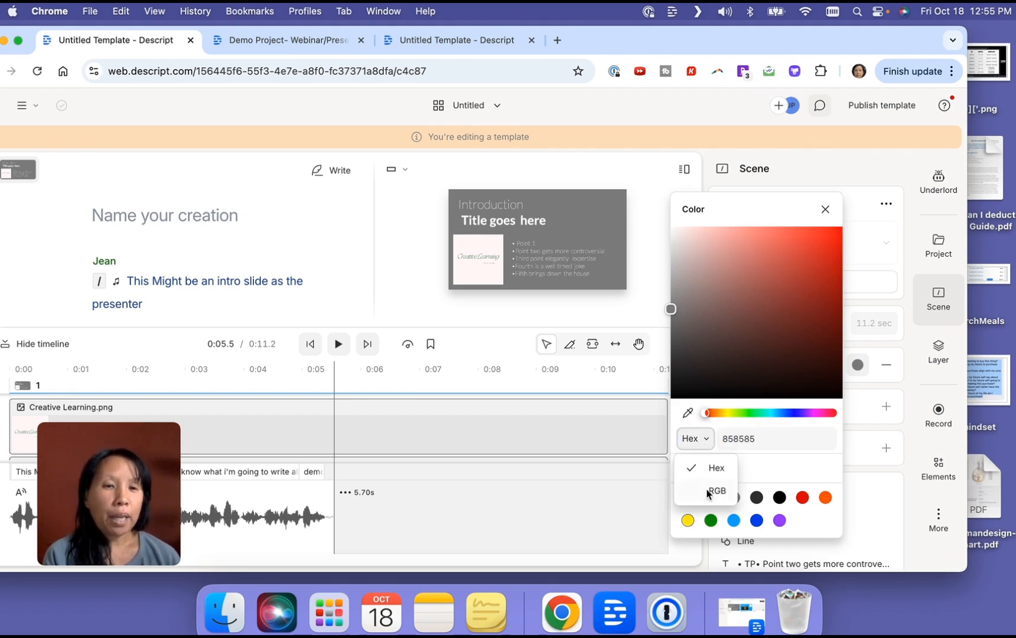
left_click(768, 437)
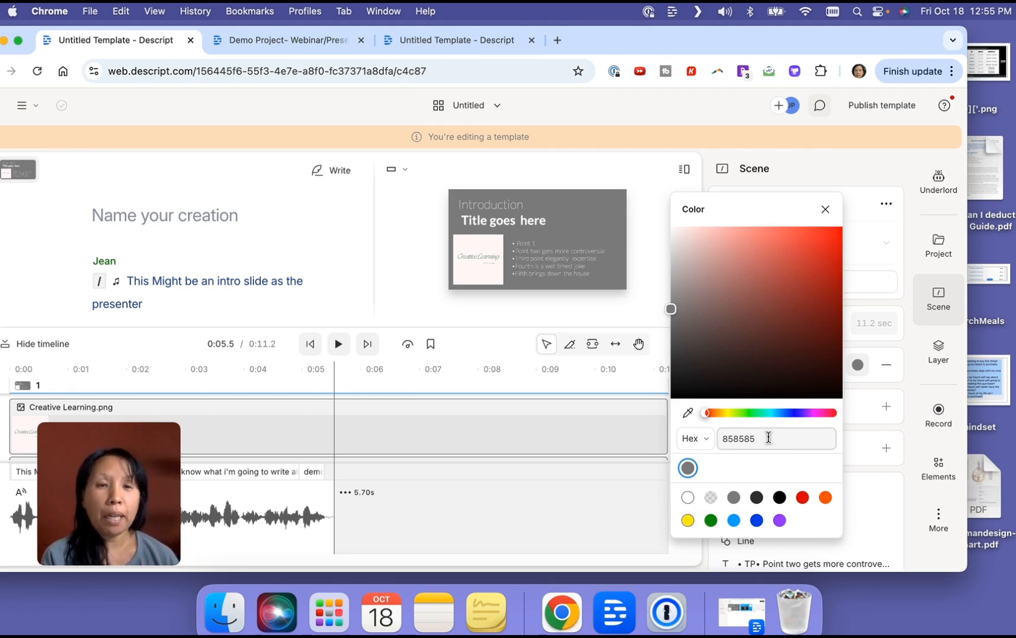
left_click(733, 520)
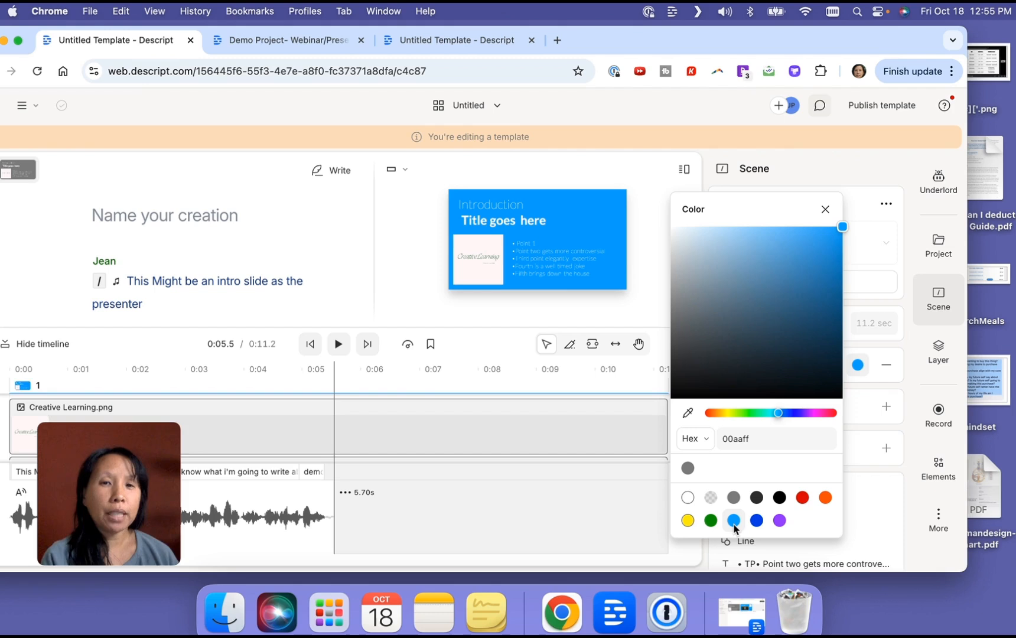
left_click(825, 210)
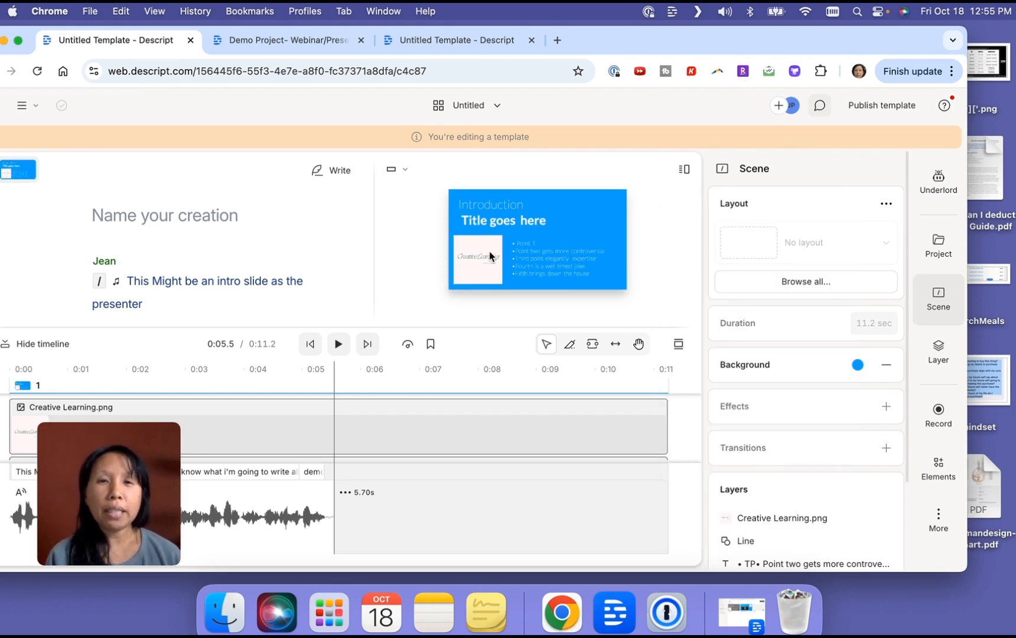
Inspect the layer options for the Creative Learning logo, and view the list of layers in the current scene.
left_click(481, 239)
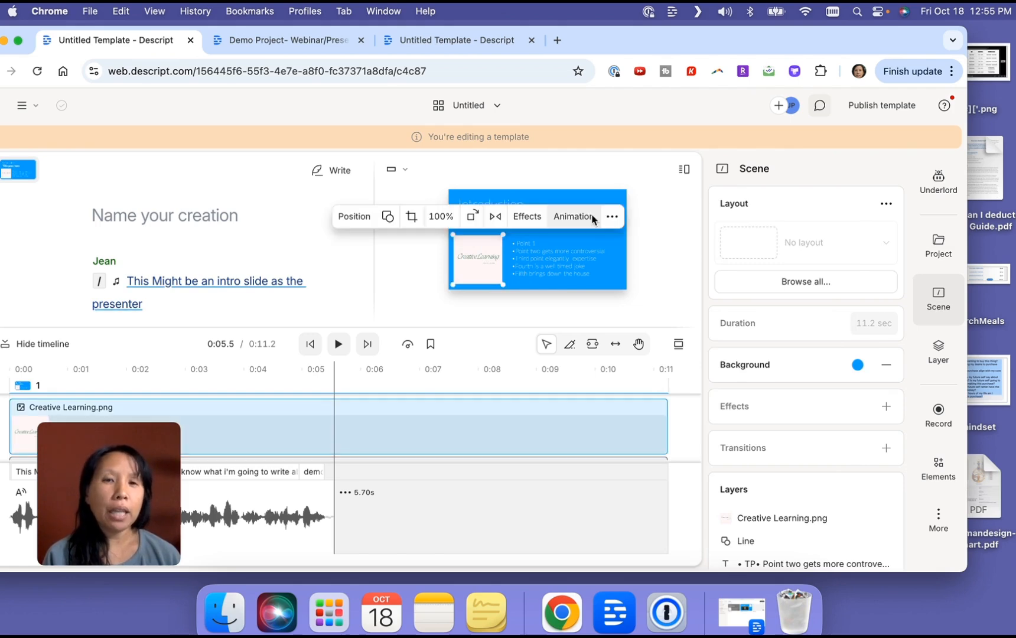
left_click(587, 283)
left_click(645, 282)
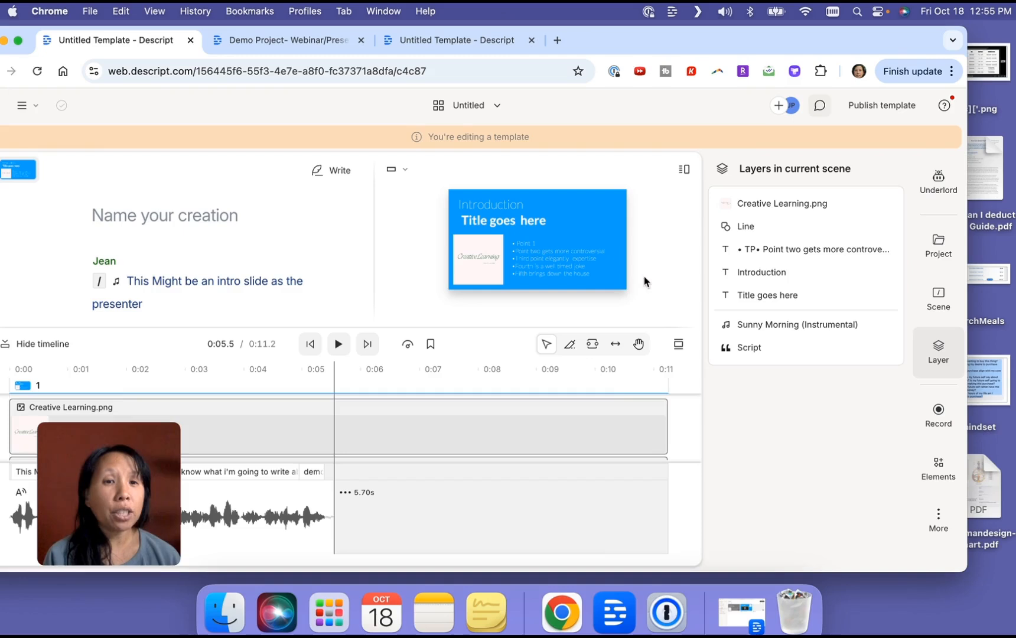
View the project files and scene settings, and examine the size, position and text properties of the bullet-point text layer.
left_click(938, 243)
left_click(480, 202)
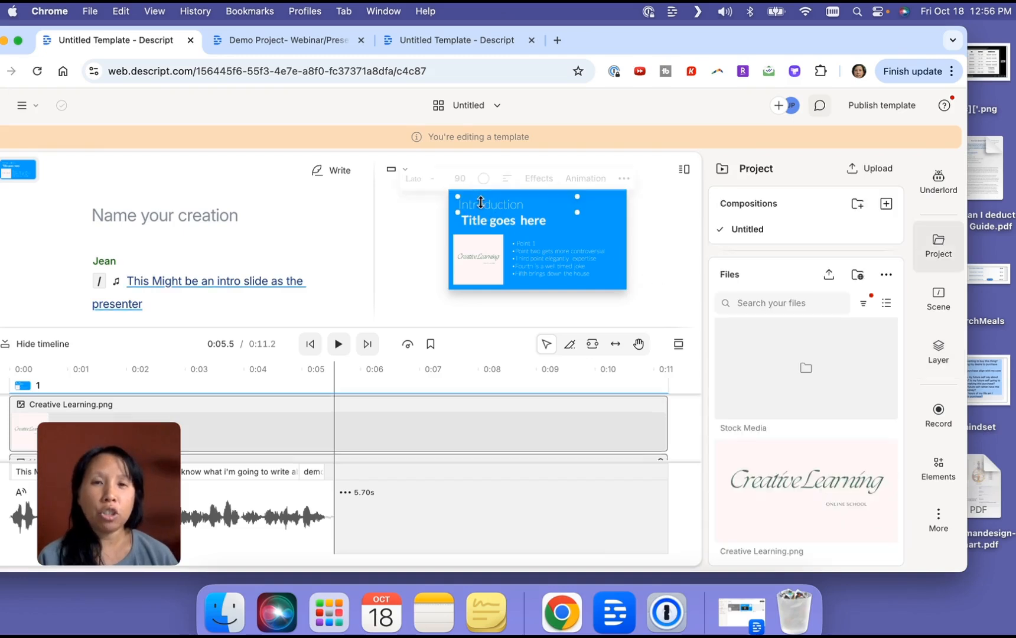
left_click(938, 295)
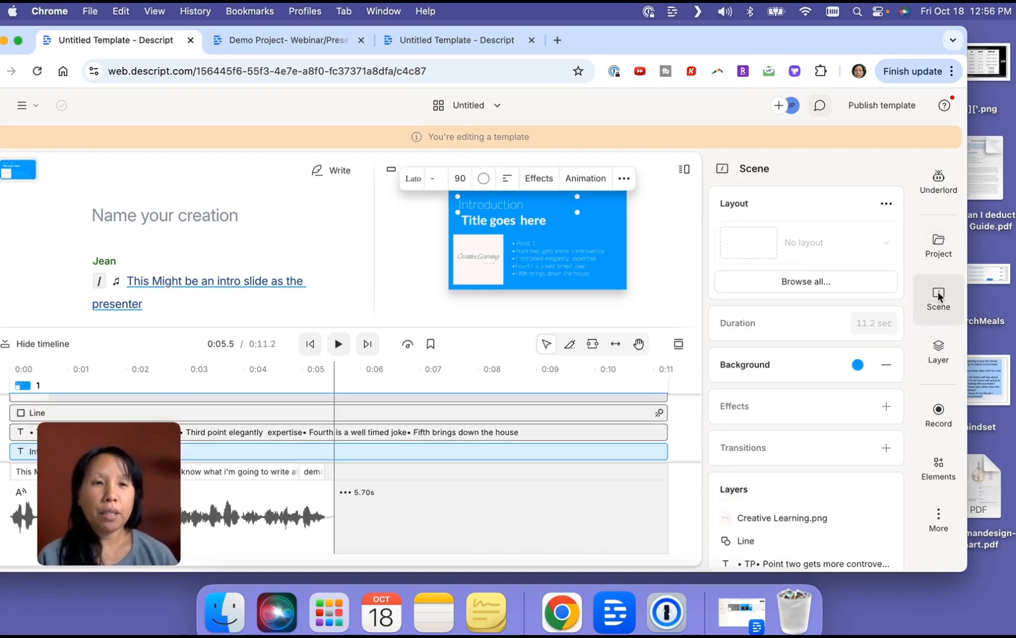
scroll(823, 355, "down", 3)
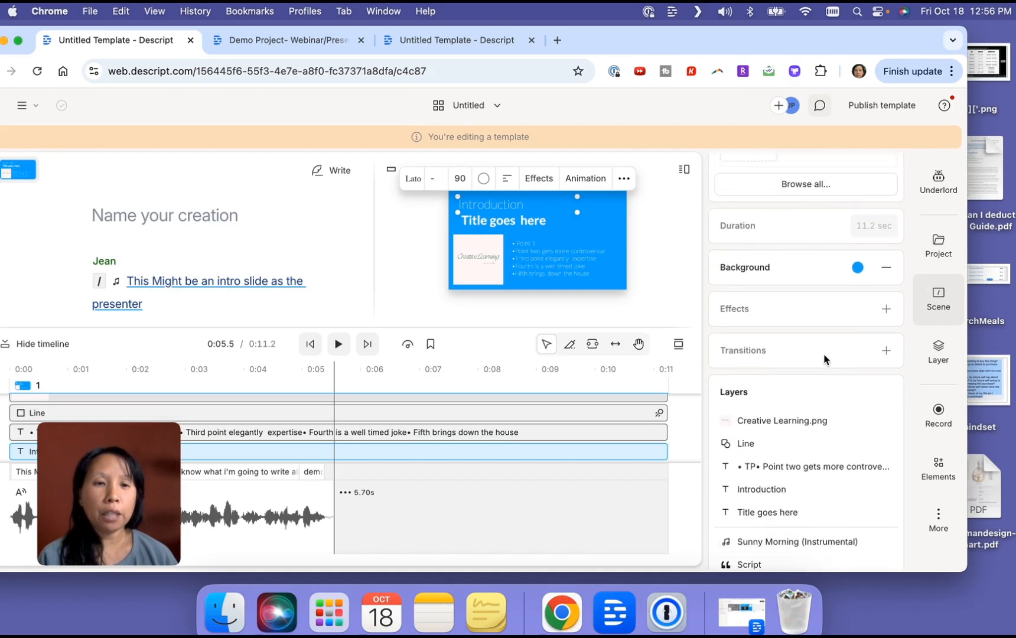
left_click(799, 469)
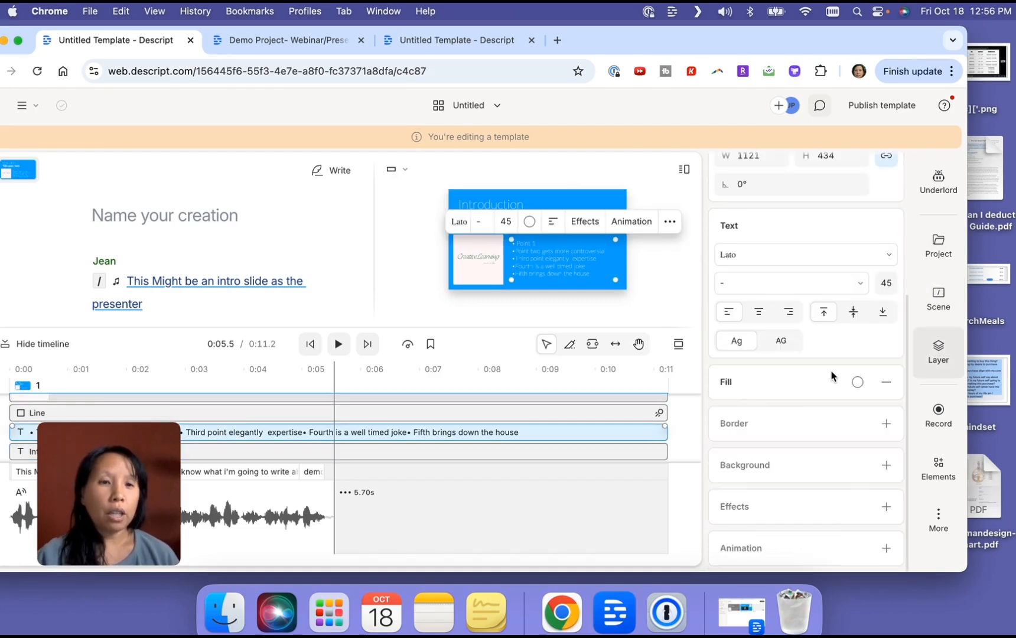
scroll(810, 407, "up", 5)
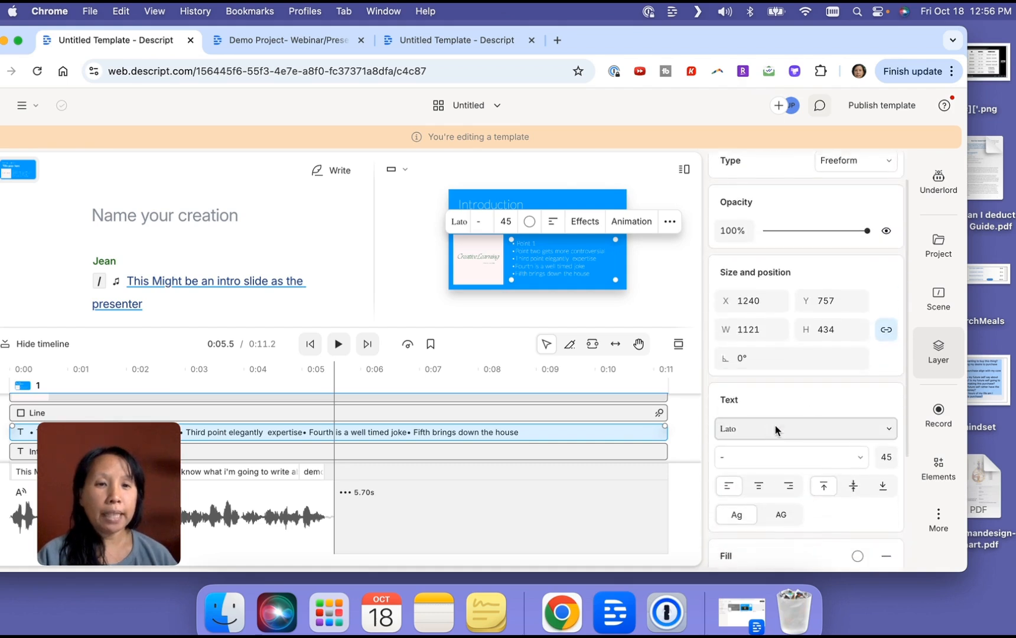
Browse the fonts available for the bullet-point text and view the options for adding Google or custom fonts.
left_click(767, 431)
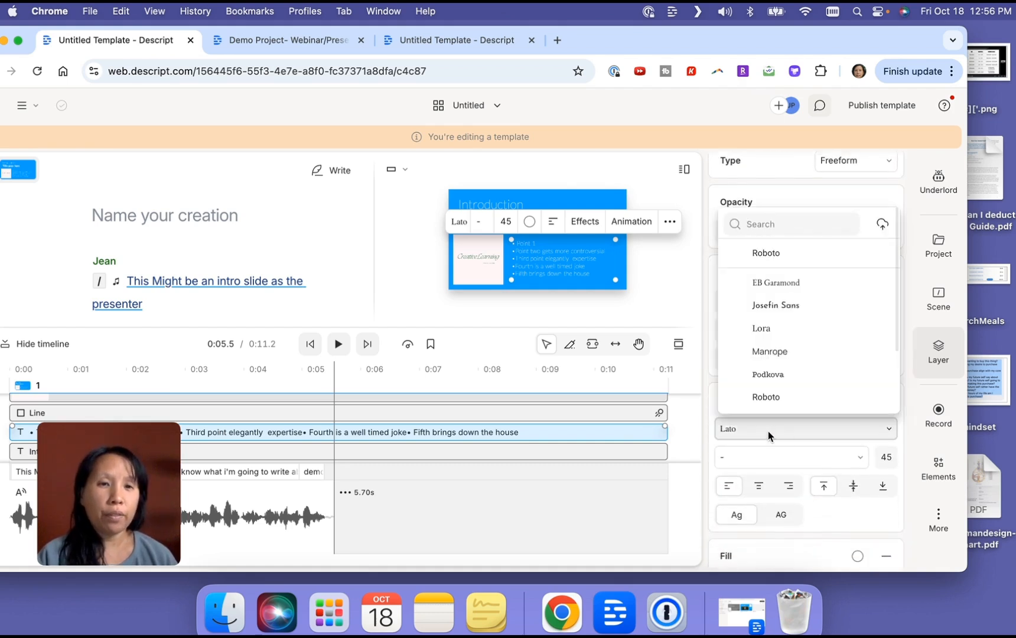
scroll(794, 393, "down", 3)
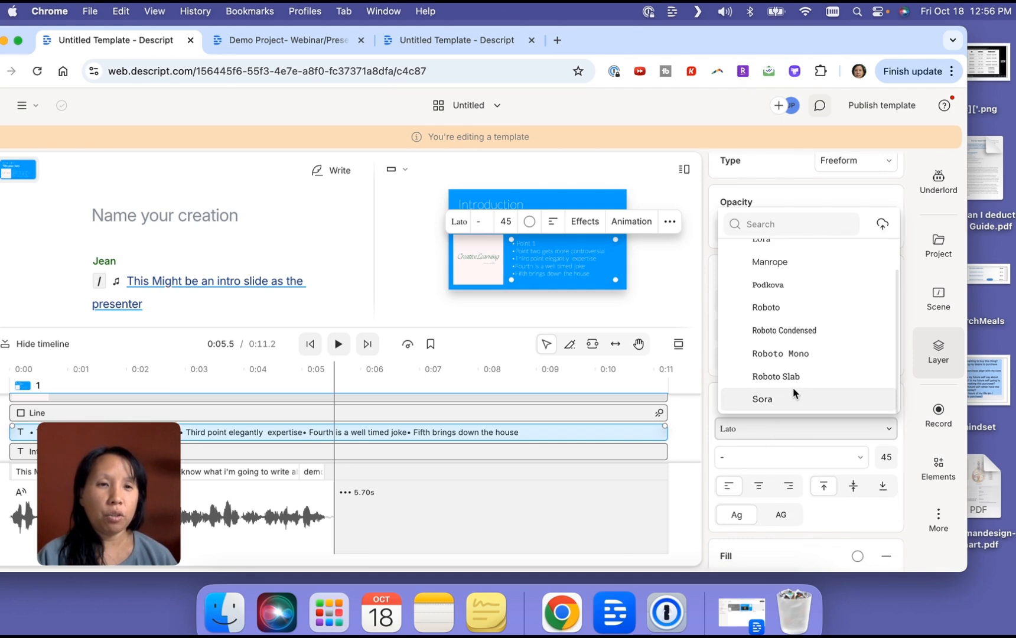
scroll(794, 393, "up", 3)
left_click(884, 222)
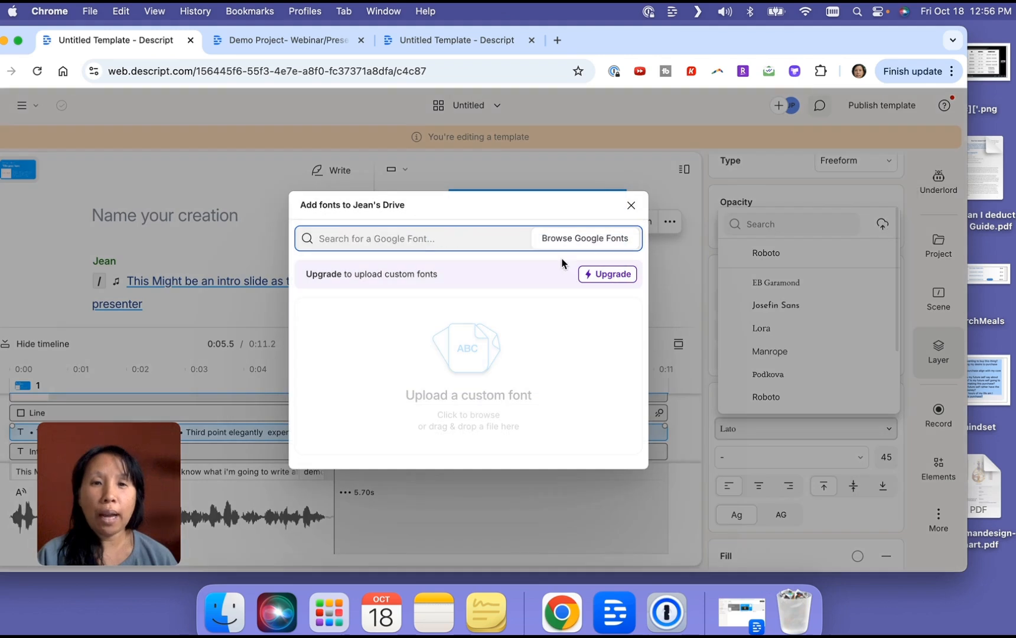
left_click(630, 206)
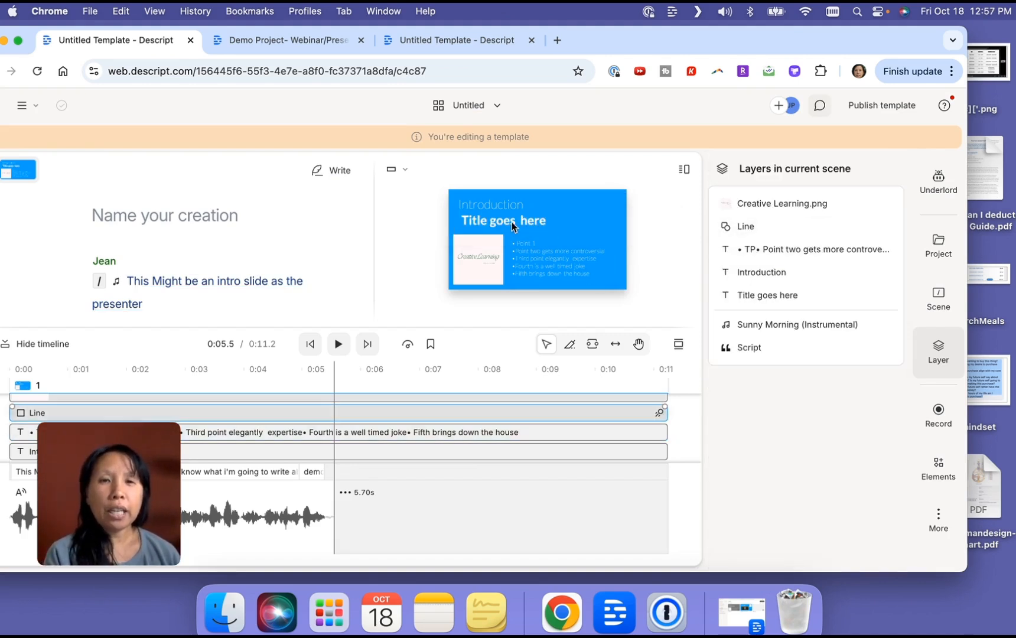
Examine the bullet-point text layer's properties and the Introduction text layer's alignment, fill, border and animation options.
left_click(481, 212)
left_click(563, 262)
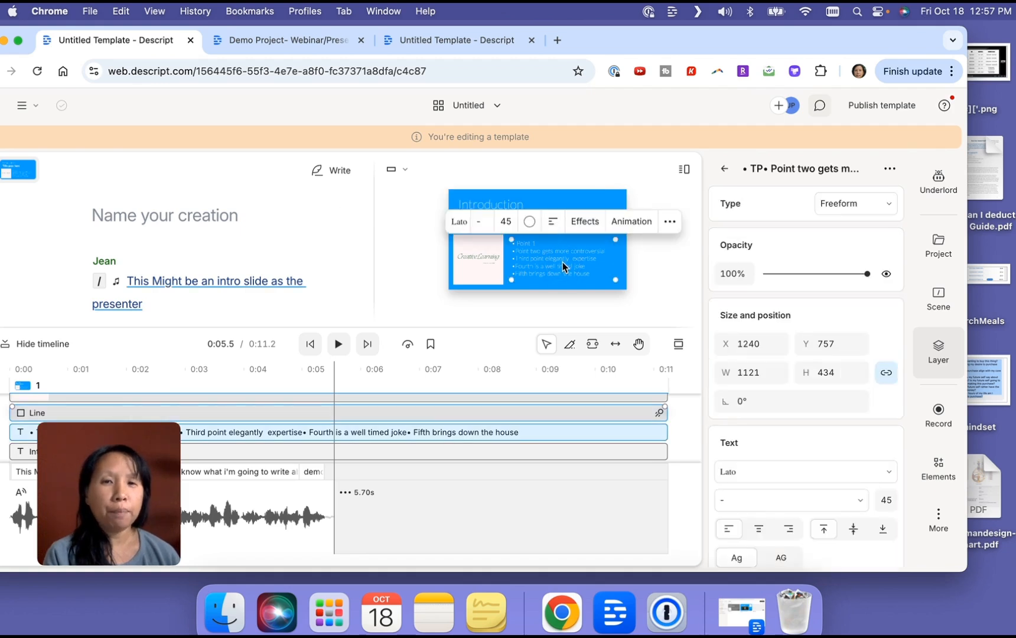
left_click(946, 296)
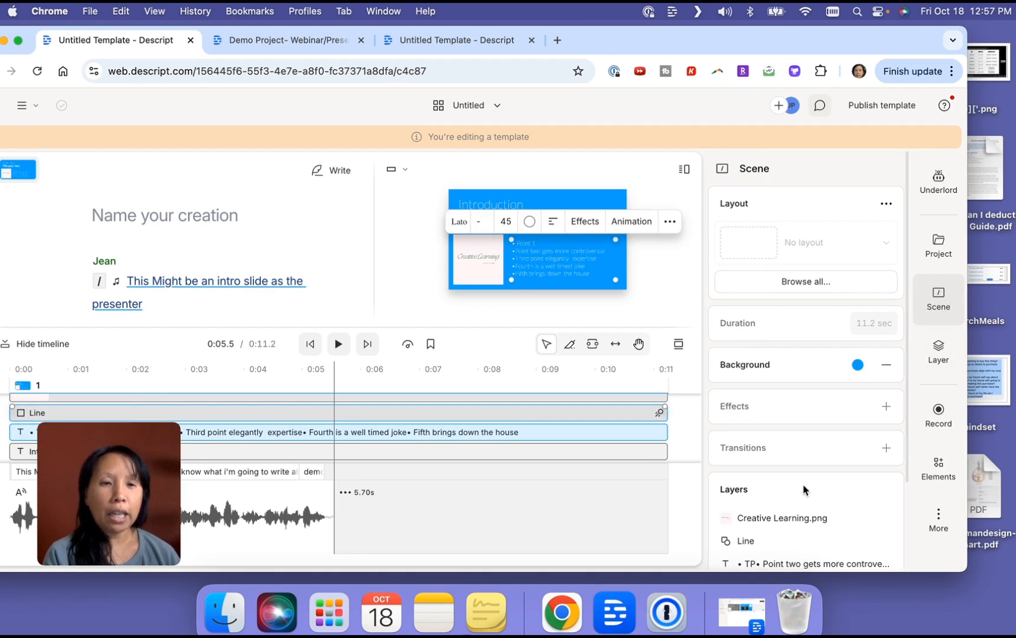
scroll(803, 484, "down", 3)
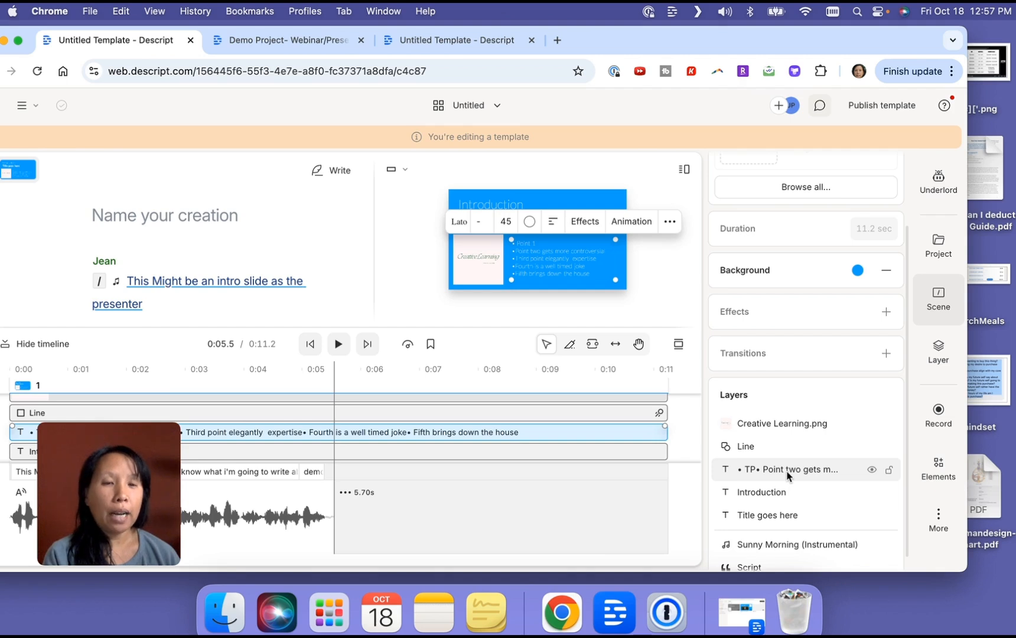
left_click(758, 491)
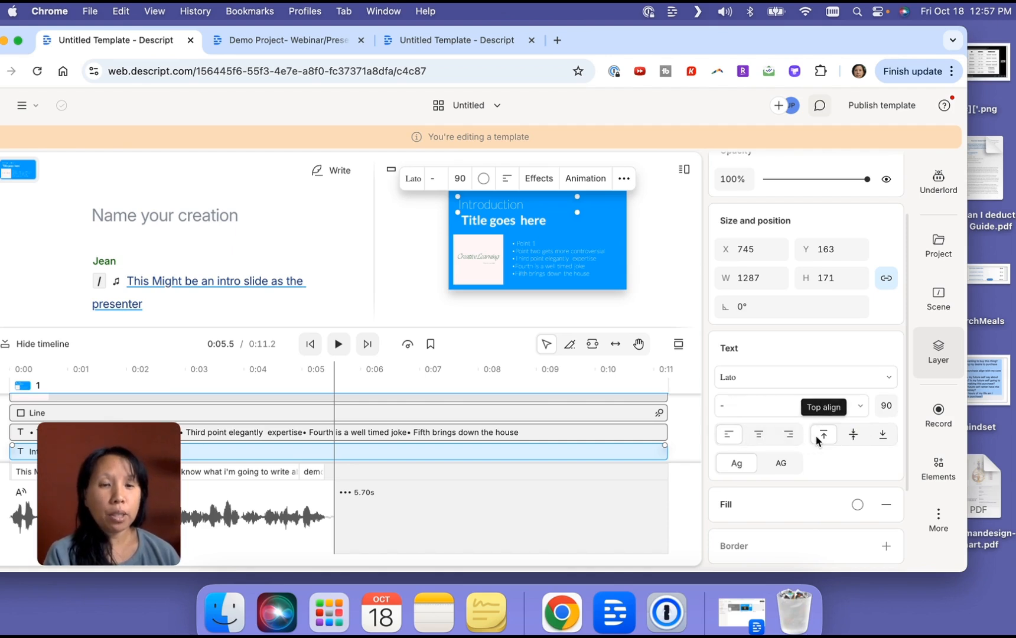
scroll(816, 435, "down", 3)
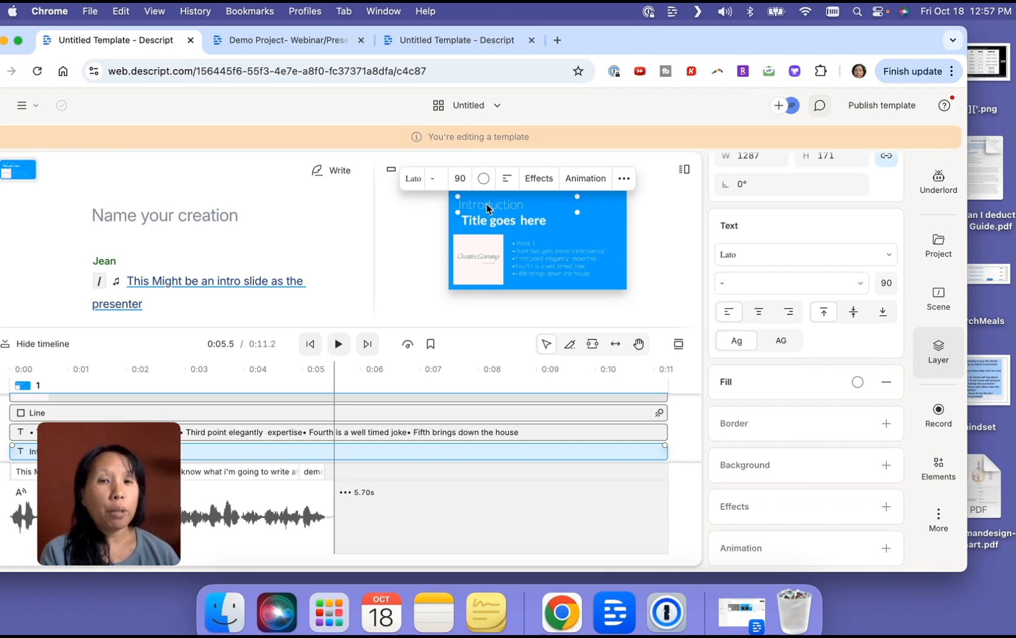
Switch to the Demo Project- Webinar/Presentation template and set the third scene's background to the orange preset ff5500.
left_click_drag(660, 47, 728, 45)
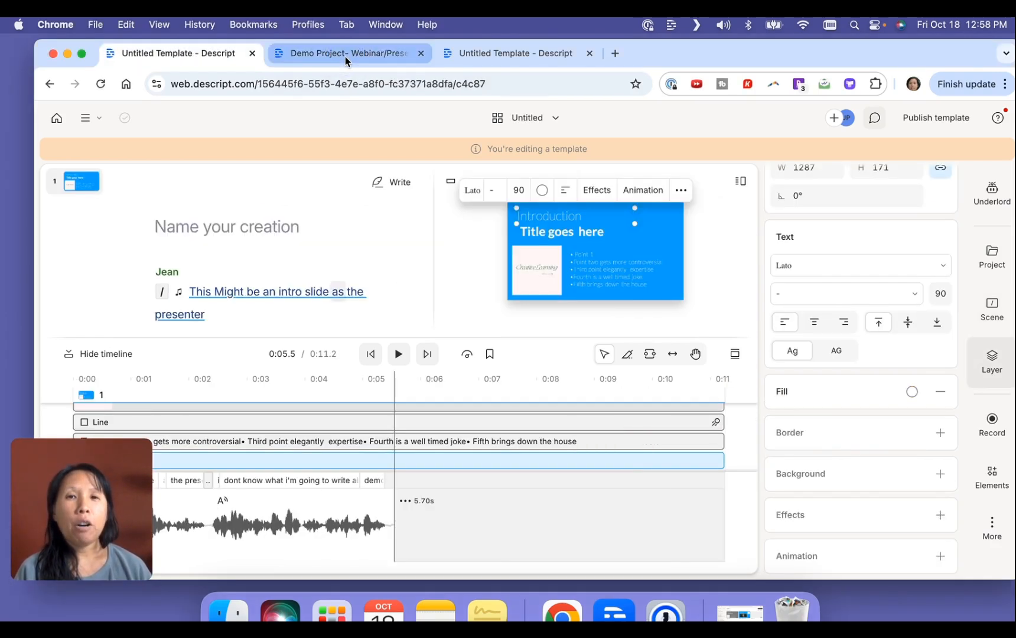
left_click(345, 56)
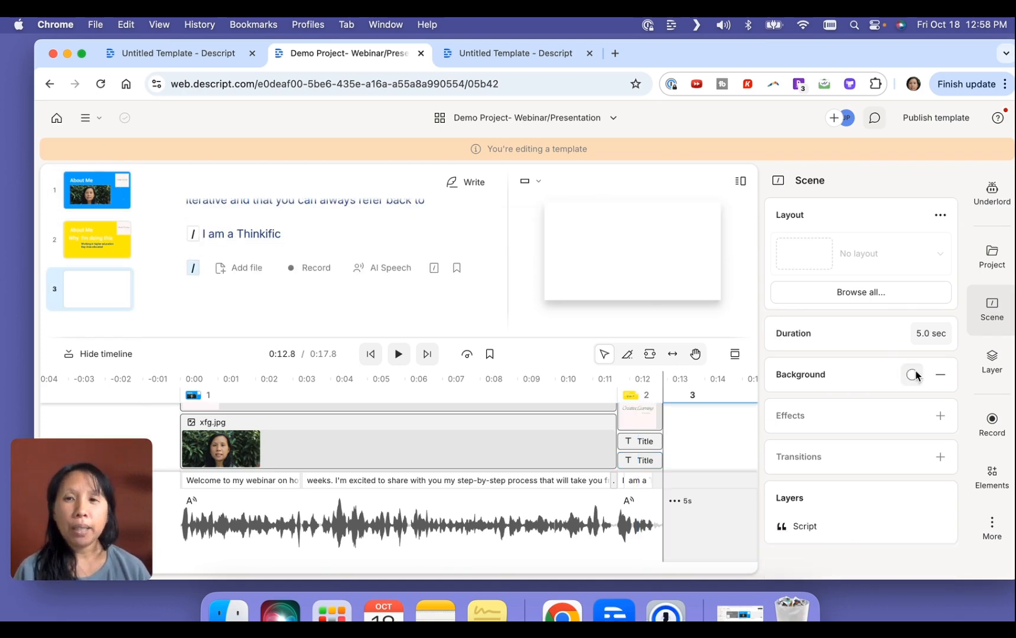
left_click(915, 372)
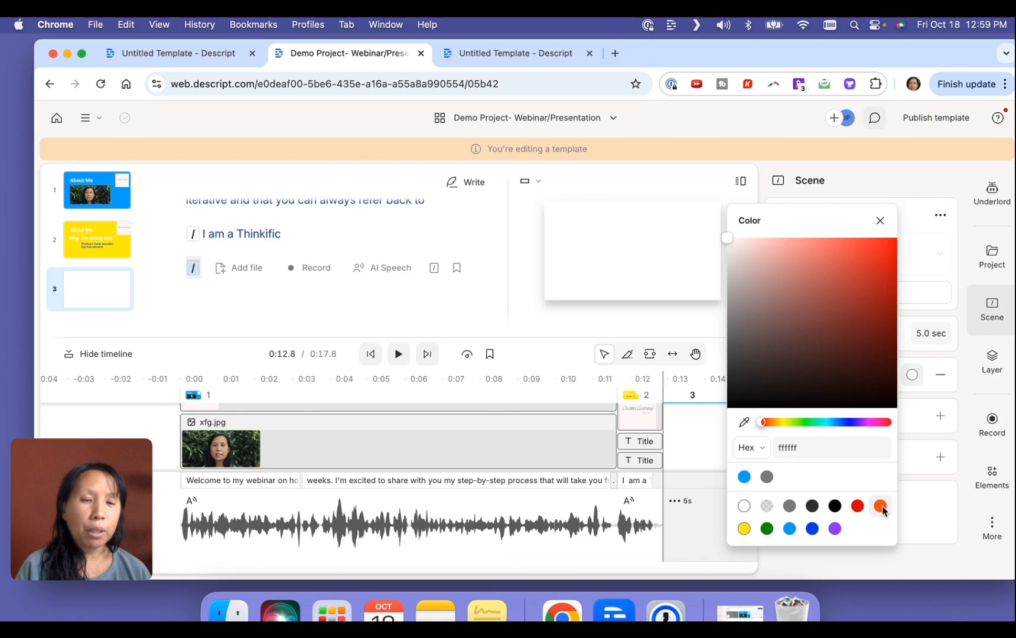
left_click(880, 506)
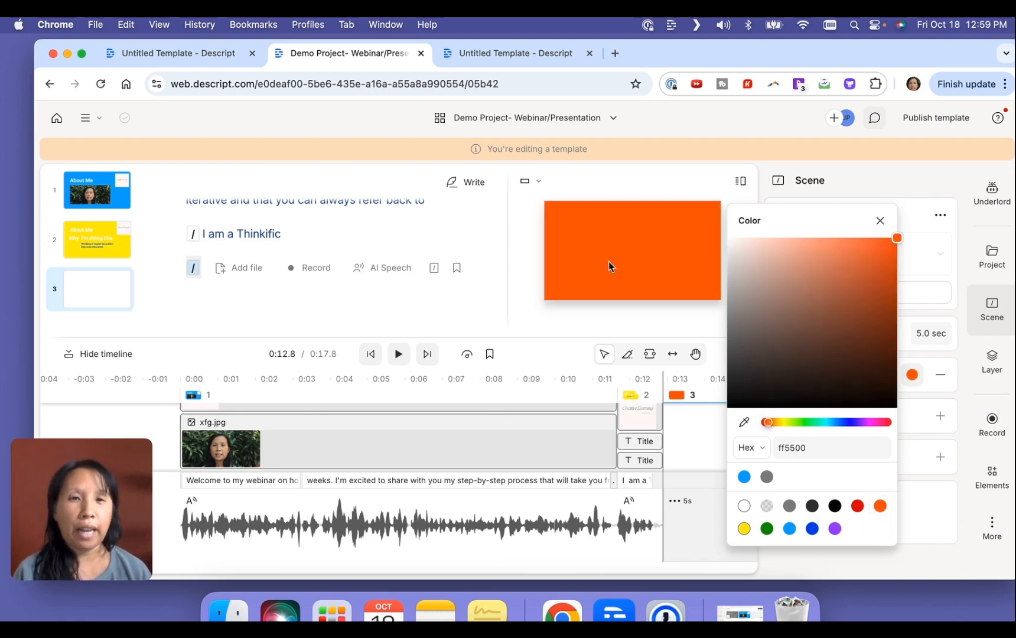
left_click(99, 294)
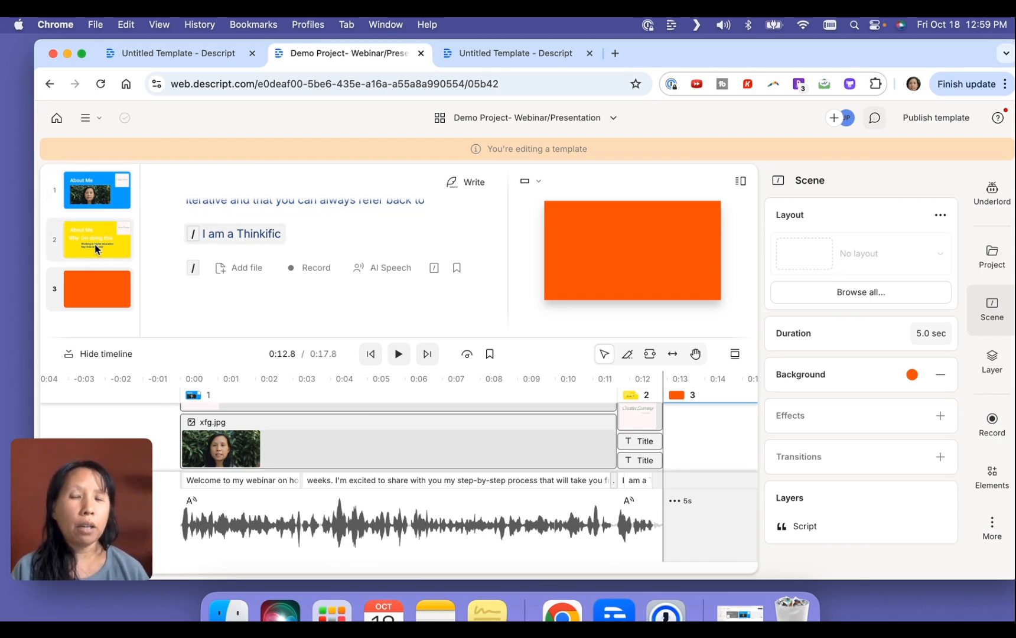
left_click(96, 289)
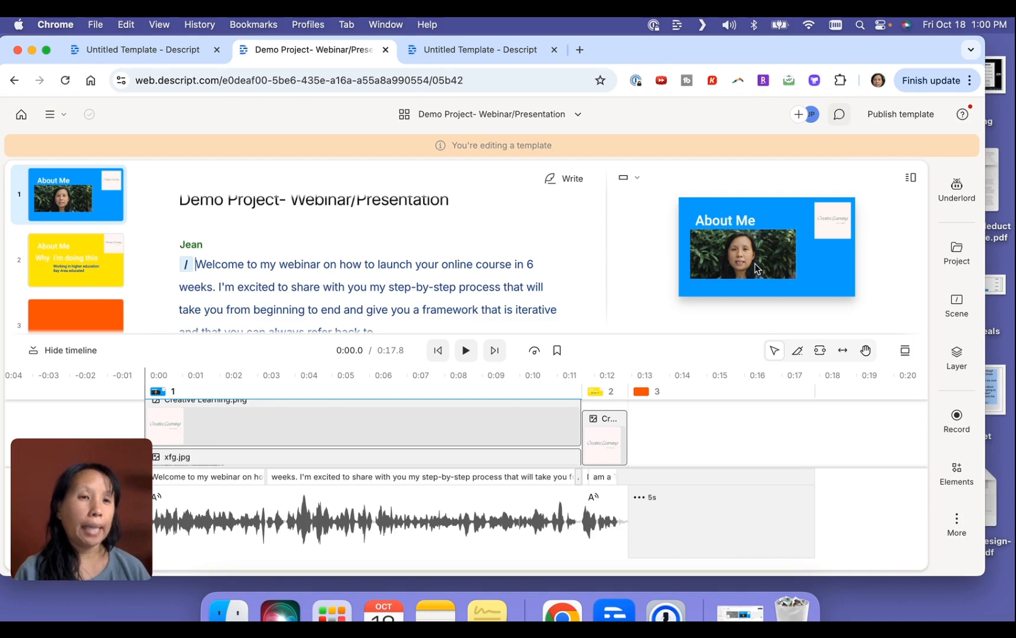
Add a plain text element to the first scene and place it just below the photo.
left_click(960, 307)
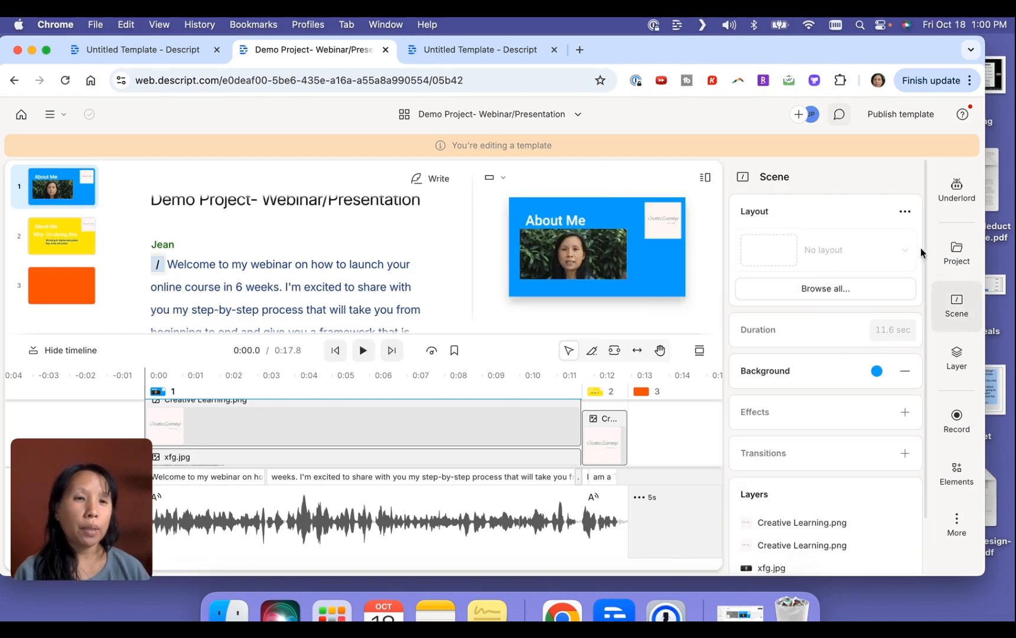
left_click(956, 470)
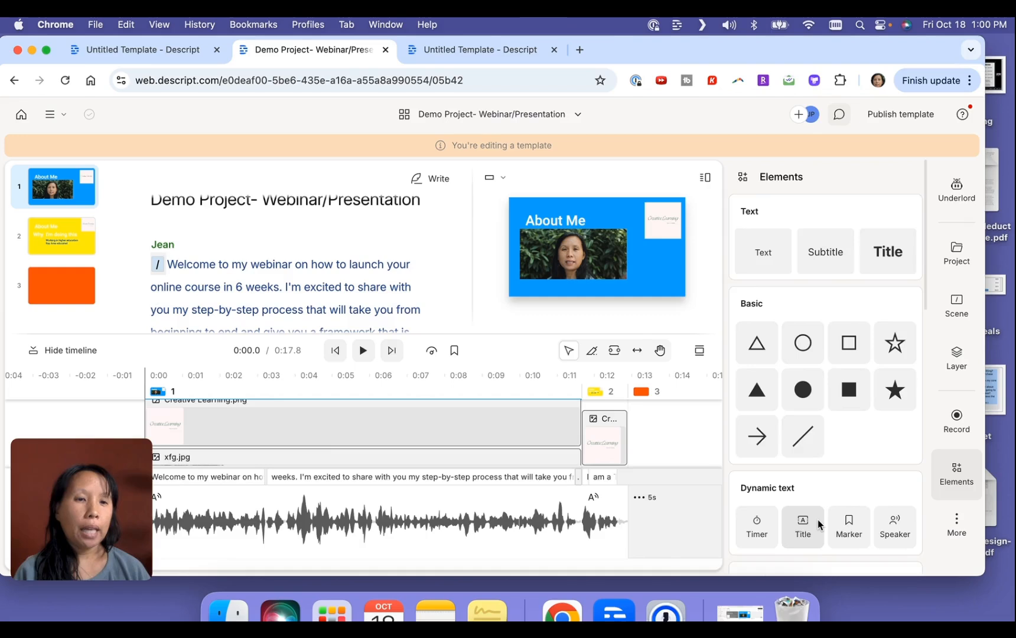
scroll(819, 523, "down", 3)
scroll(818, 523, "up", 3)
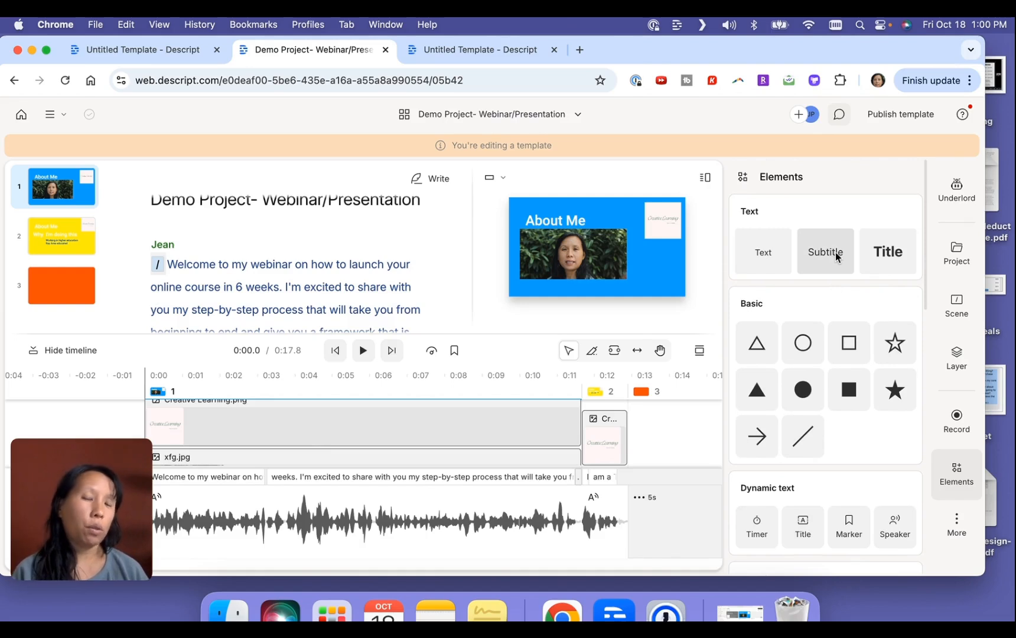
left_click(779, 251)
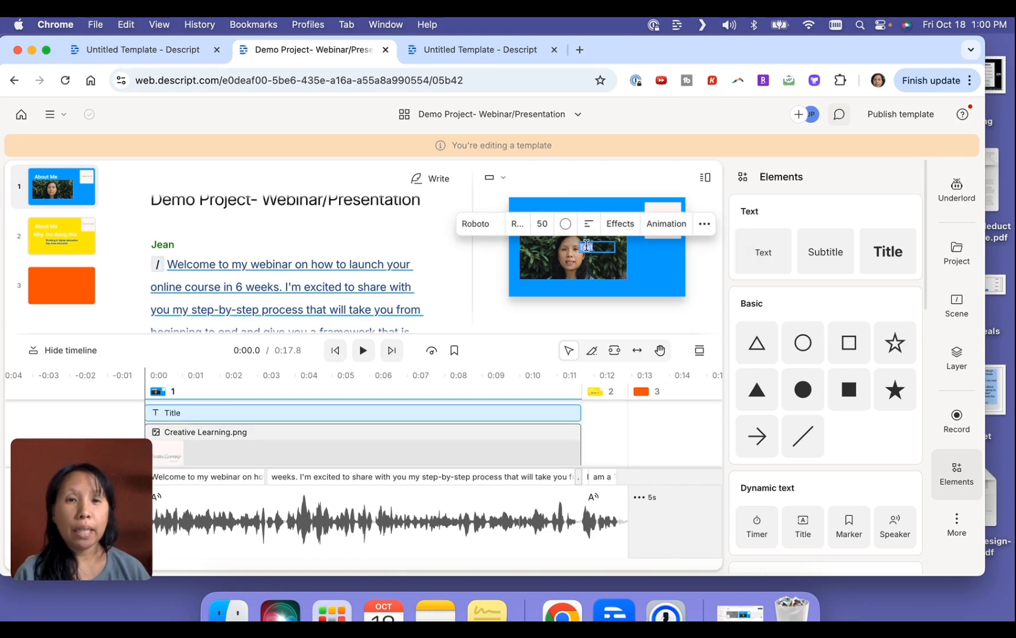
left_click(586, 247)
left_click_drag(586, 254, 542, 291)
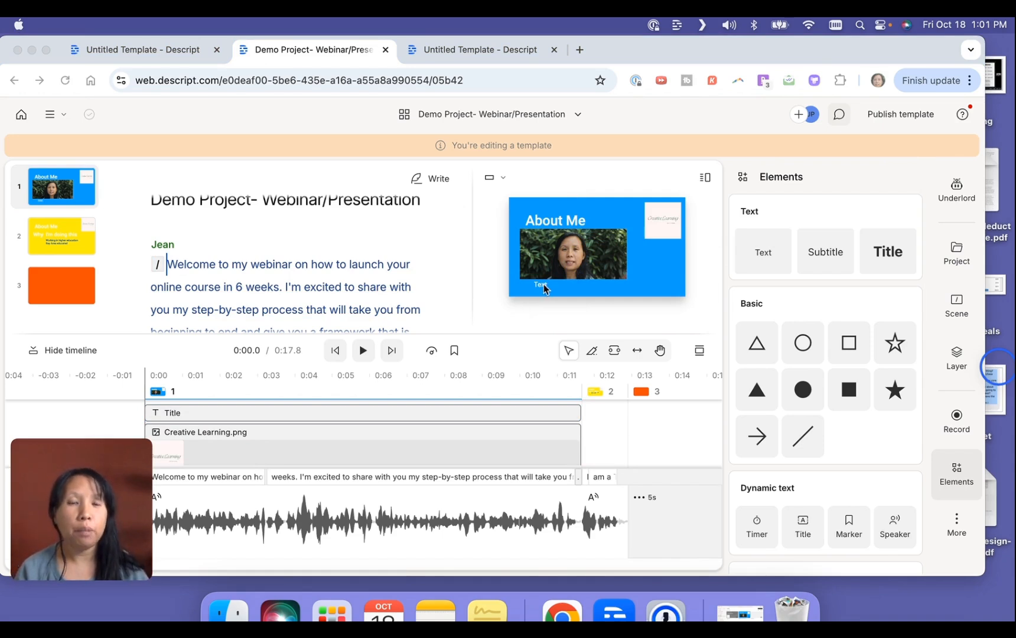
Replace the placeholder text below the photo with a copyright line giving the brand name and the year 2024.
left_click(544, 284)
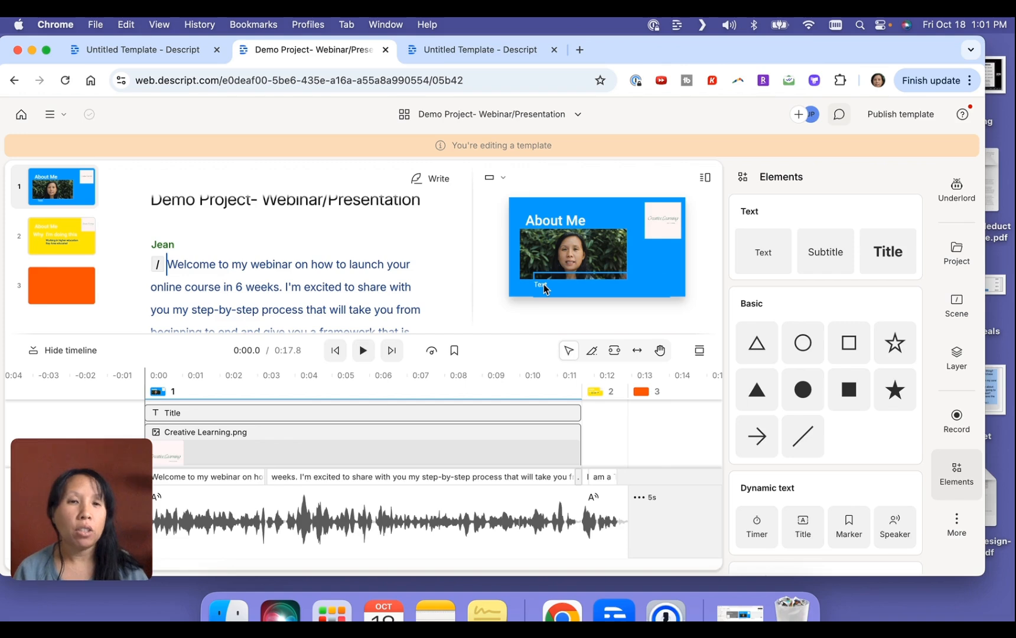
left_click(544, 284)
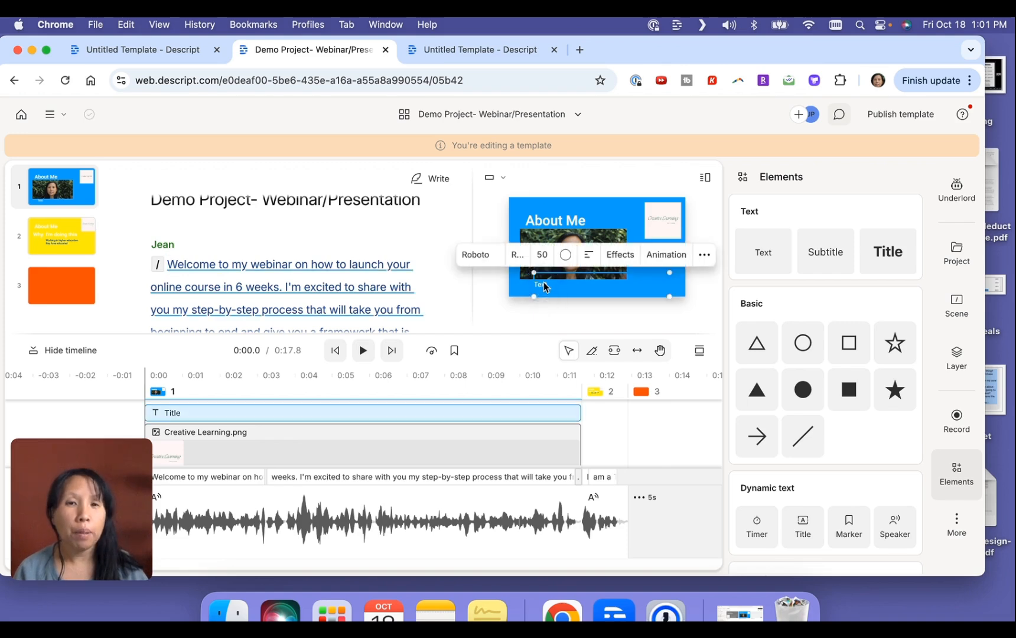
double_click(545, 283)
key("super+v")
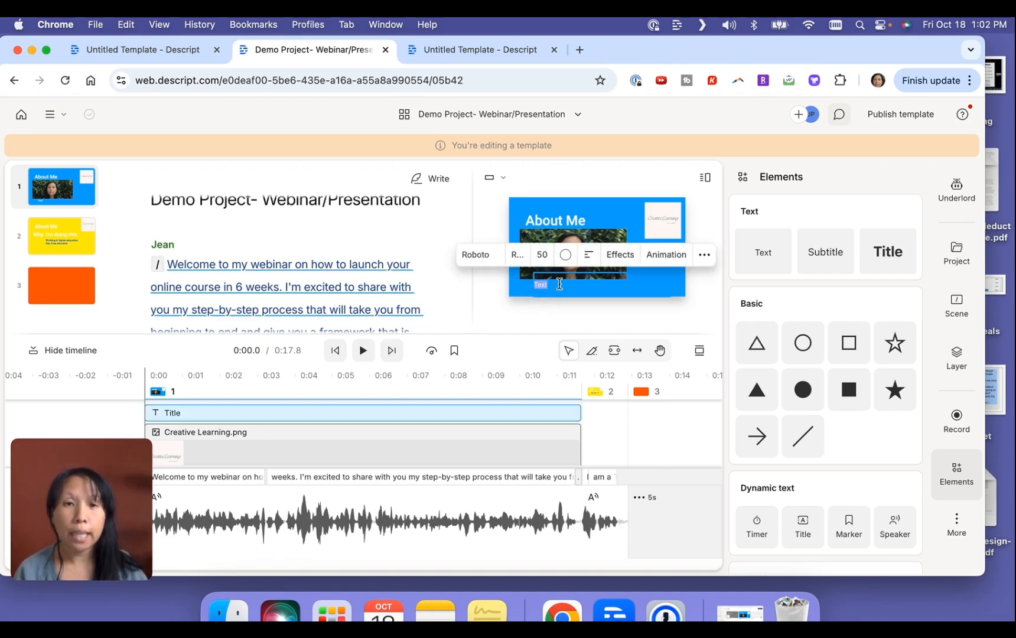
type("Copyright")
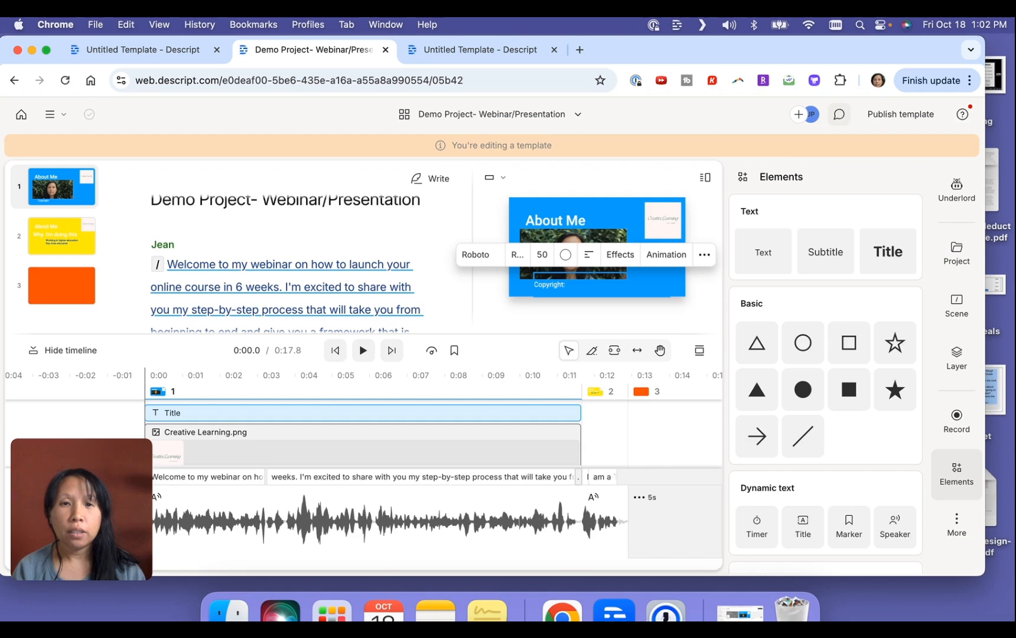
type(": Learn with Jean 2024")
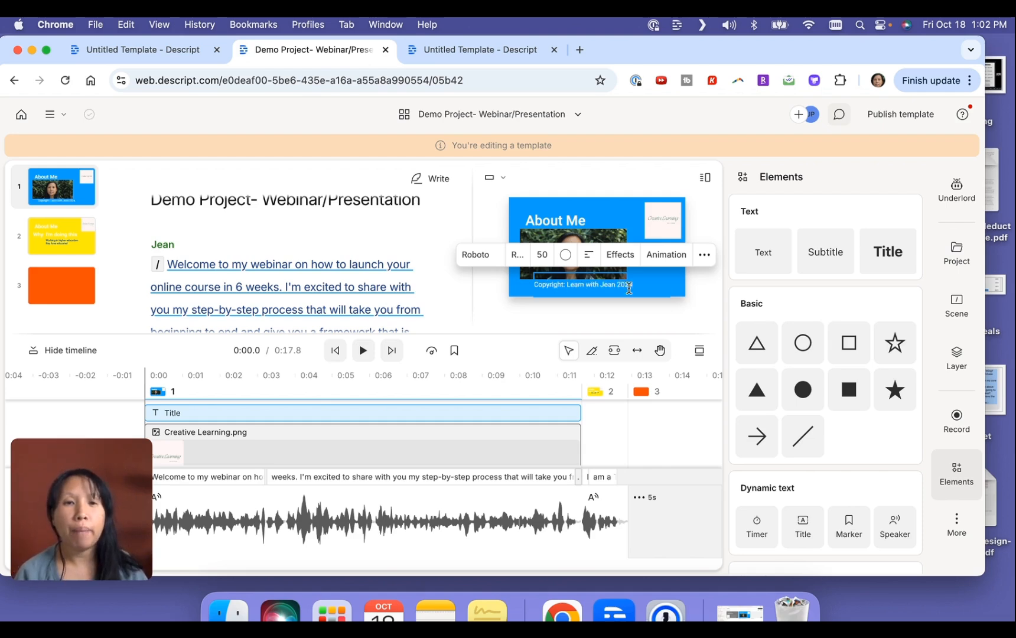
left_click(672, 308)
left_click(572, 291)
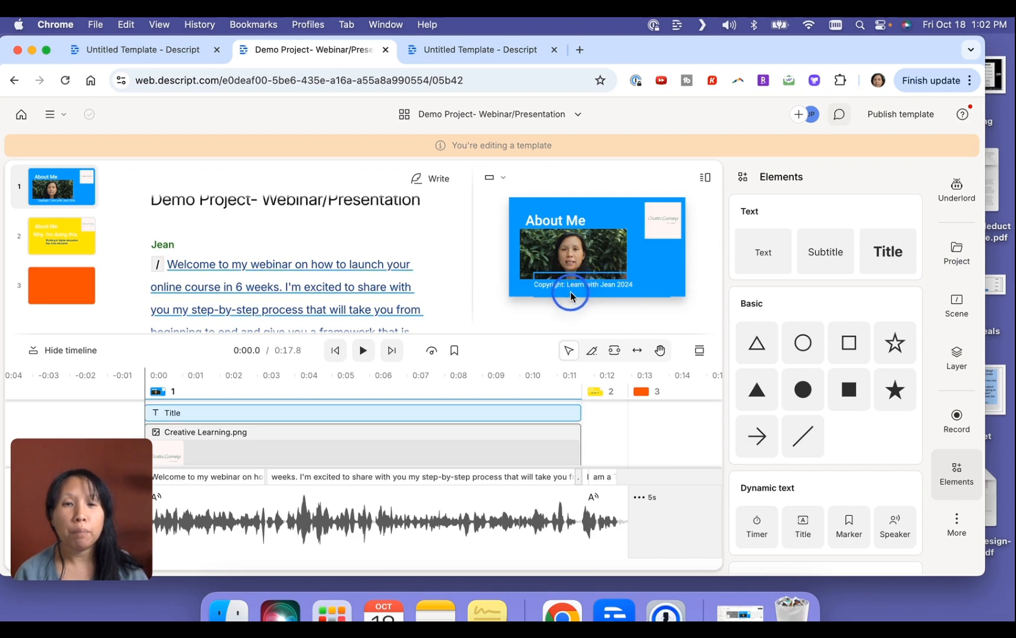